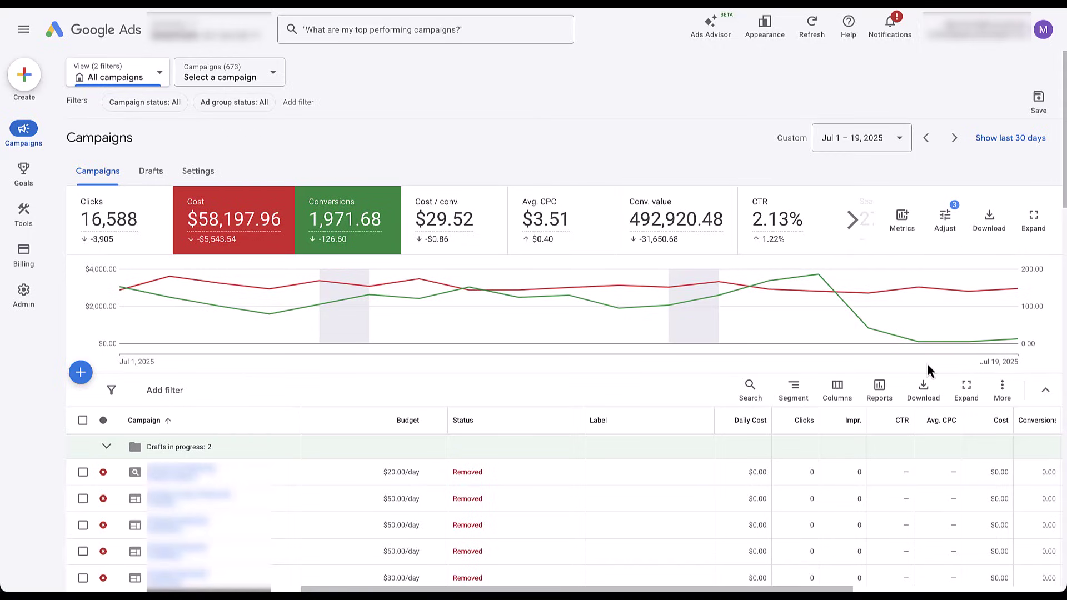
Look over the cost and conversions chart for Jul 1 – 19, 2025, and browse the Paid Media Pros homepage.
{"action": "mouse_move", "coordinate": [865, 336]}
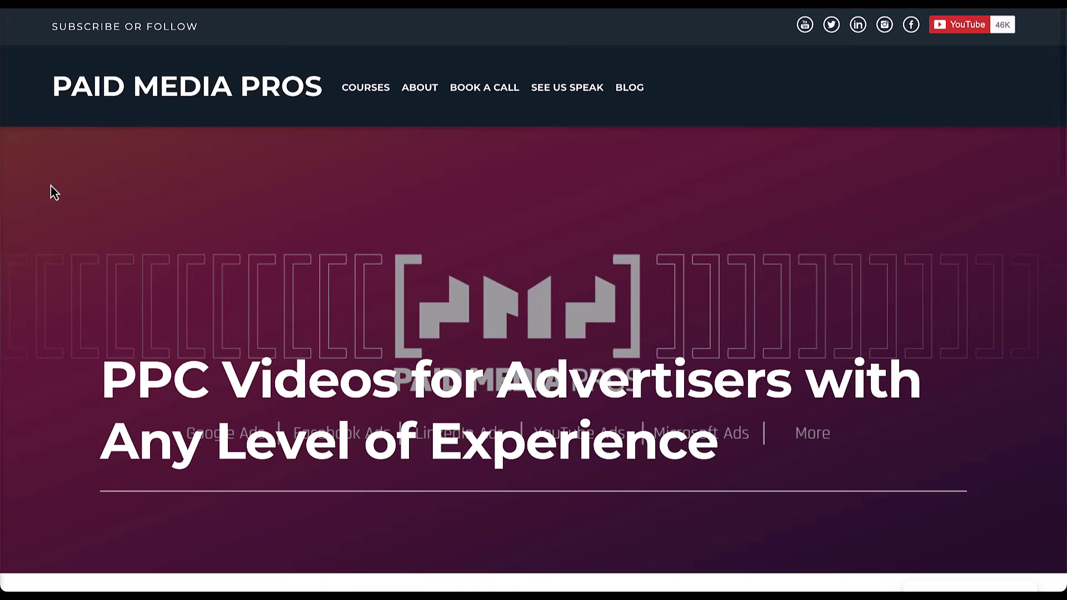
{"action": "scroll", "coordinate": [51, 187], "scroll_direction": "down", "scroll_amount": 10}
{"action": "scroll", "coordinate": [50, 184], "scroll_direction": "down", "scroll_amount": 5}
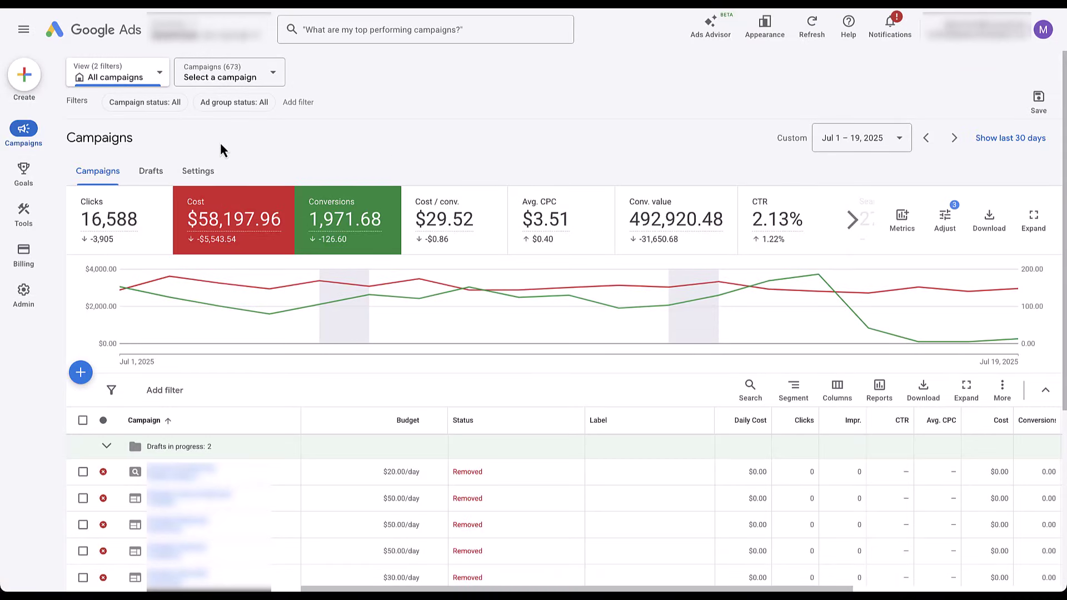
Open all conversion actions from the Google Ads goals summary and check the tracking status of the GA4-sourced submit lead form action.
{"action": "mouse_move", "coordinate": [23, 172]}
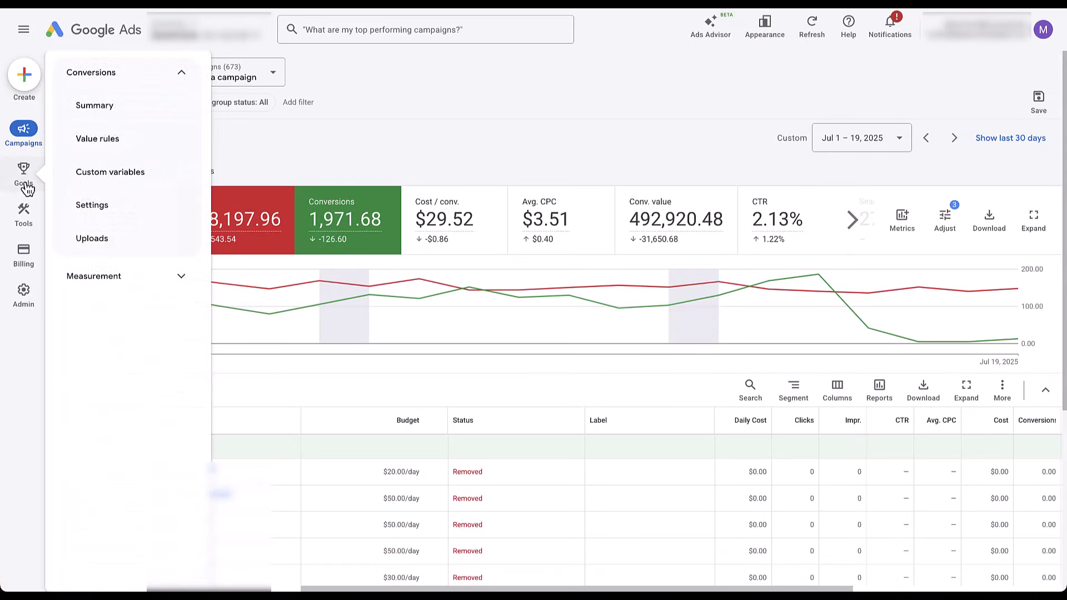
{"action": "left_click", "coordinate": [109, 113]}
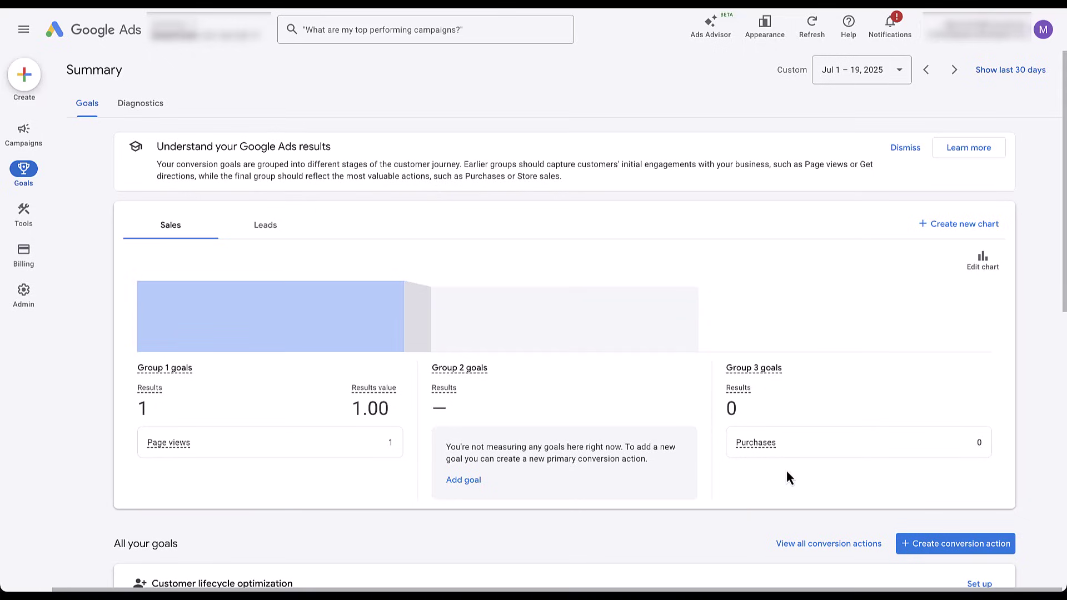
{"action": "left_click", "coordinate": [826, 547]}
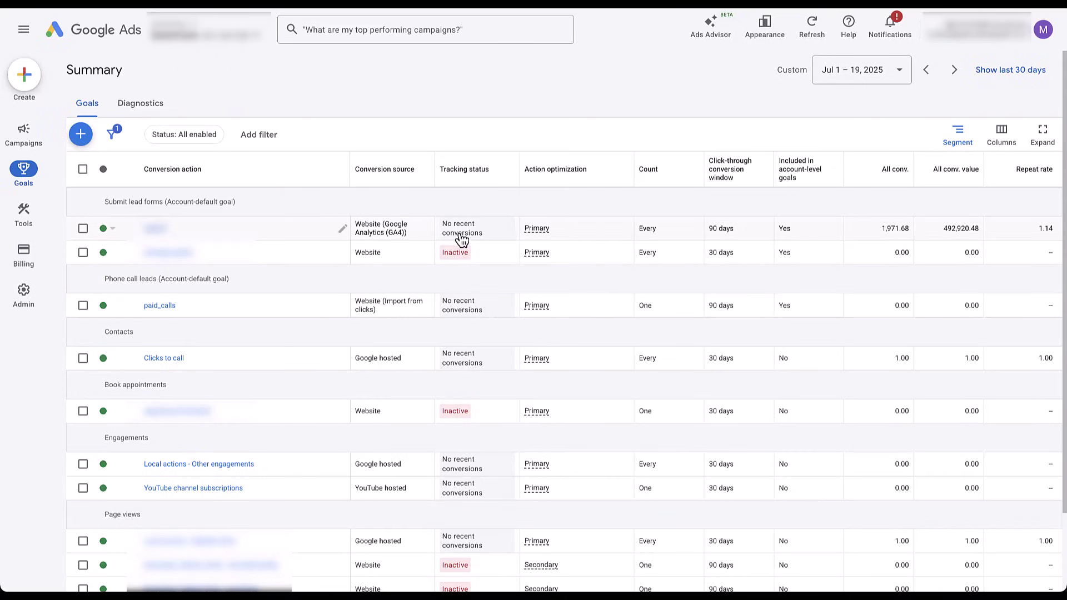
{"action": "mouse_move", "coordinate": [454, 234]}
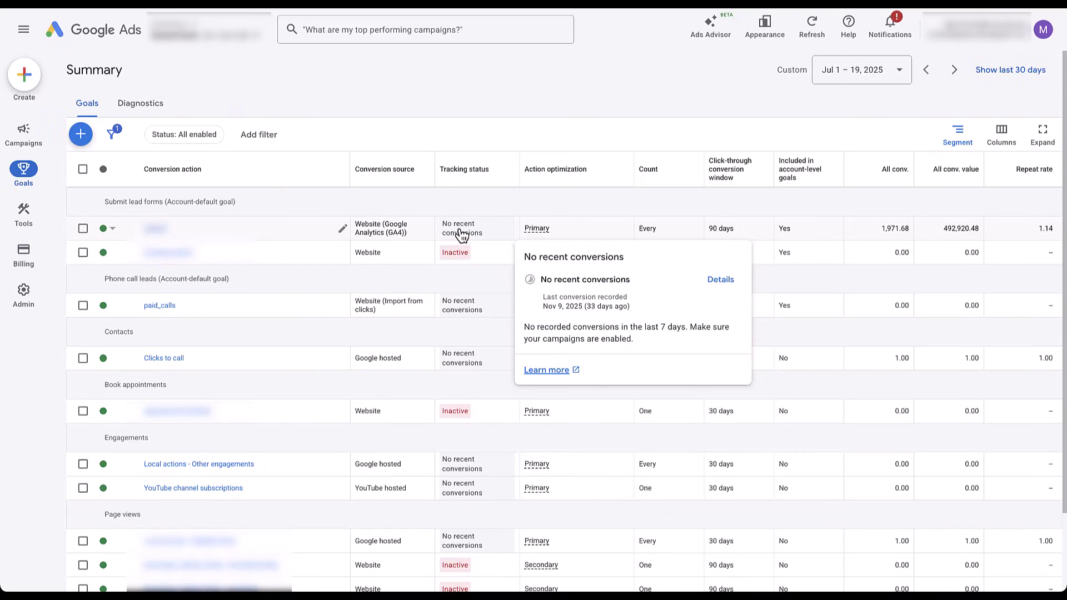
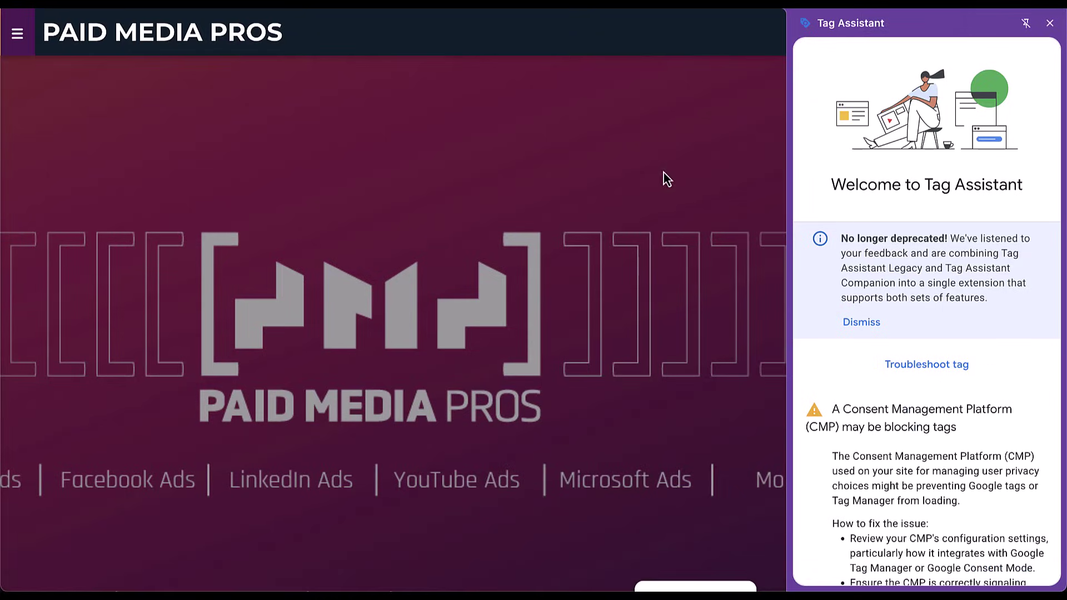
Review the Tag Assistant findings and the Google tags found on the Paid Media Pros site, and close Tag Assistant.
{"action": "scroll", "coordinate": [943, 398], "scroll_direction": "down", "scroll_amount": 10}
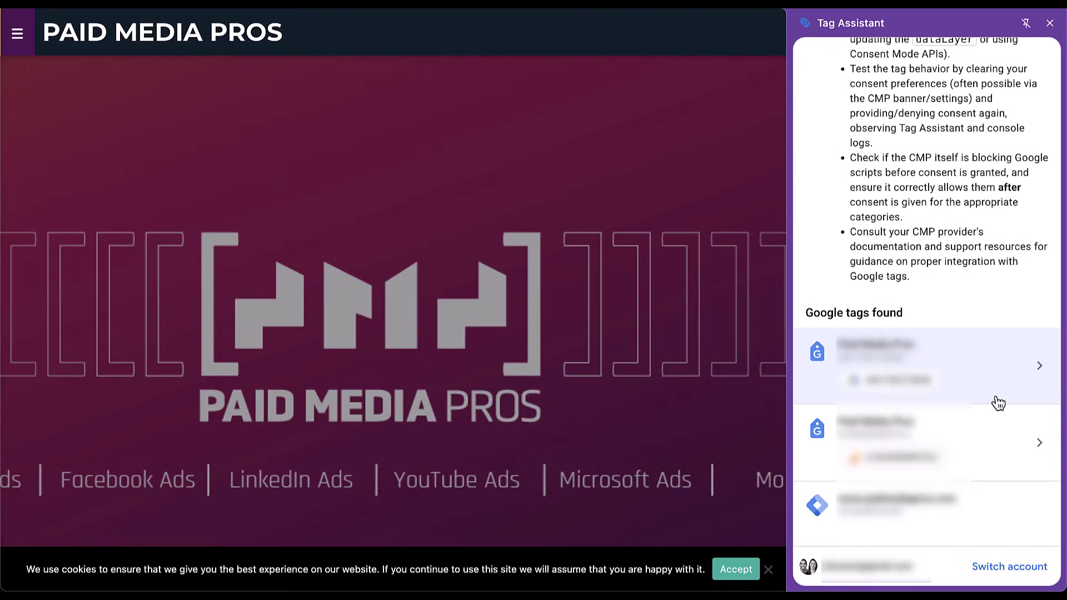
{"action": "left_click", "coordinate": [1050, 24]}
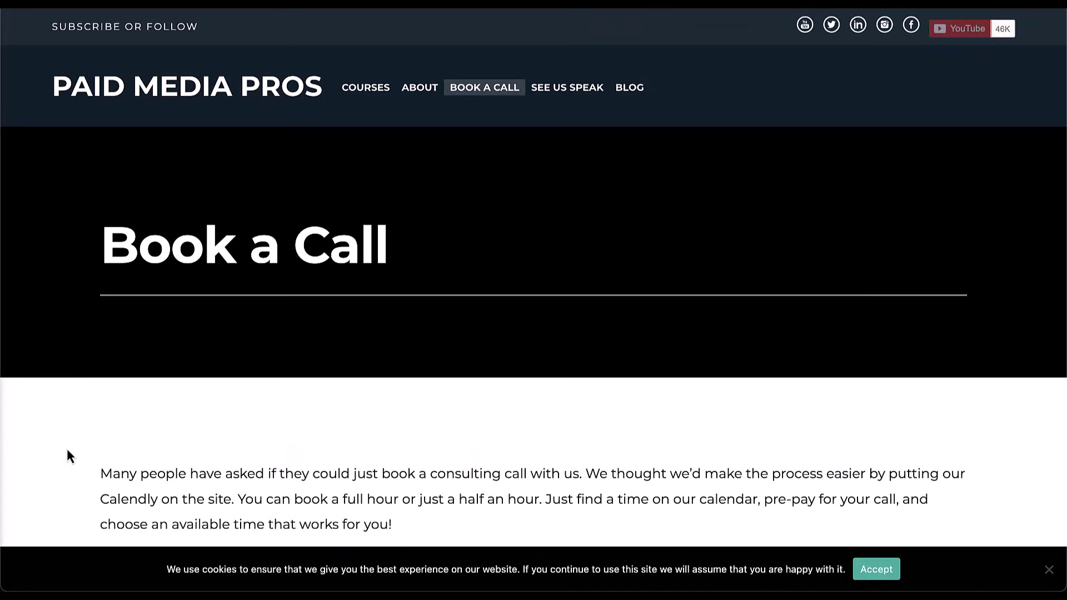
Examine the booking calendar on the Book a Call page and the speaker request form on the See Us Speak page.
{"action": "scroll", "coordinate": [75, 425], "scroll_direction": "down", "scroll_amount": 3}
{"action": "scroll", "coordinate": [75, 425], "scroll_direction": "down", "scroll_amount": 5}
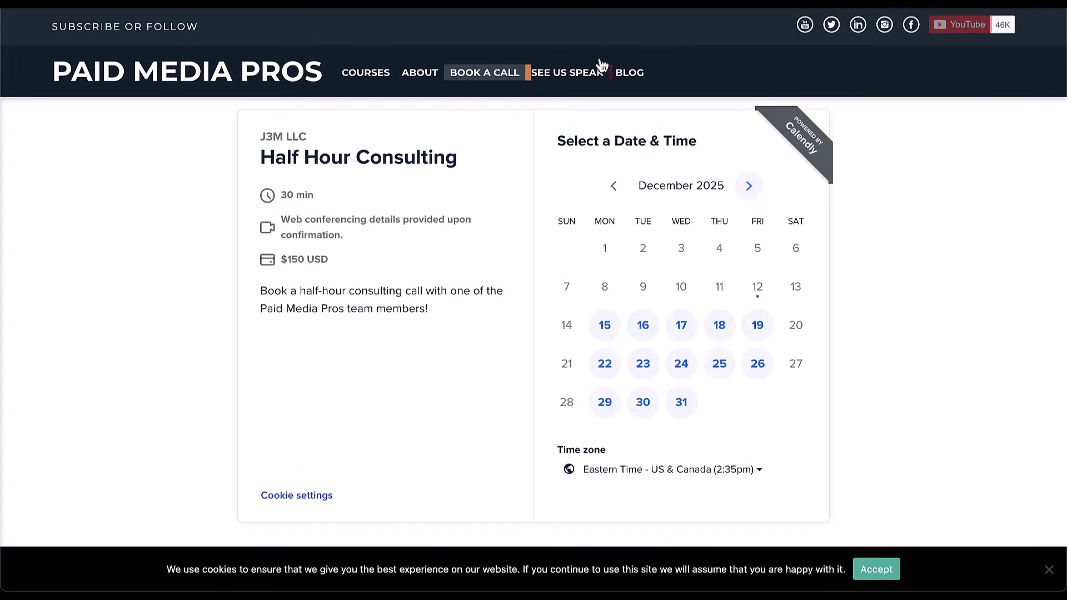
{"action": "left_click", "coordinate": [562, 74]}
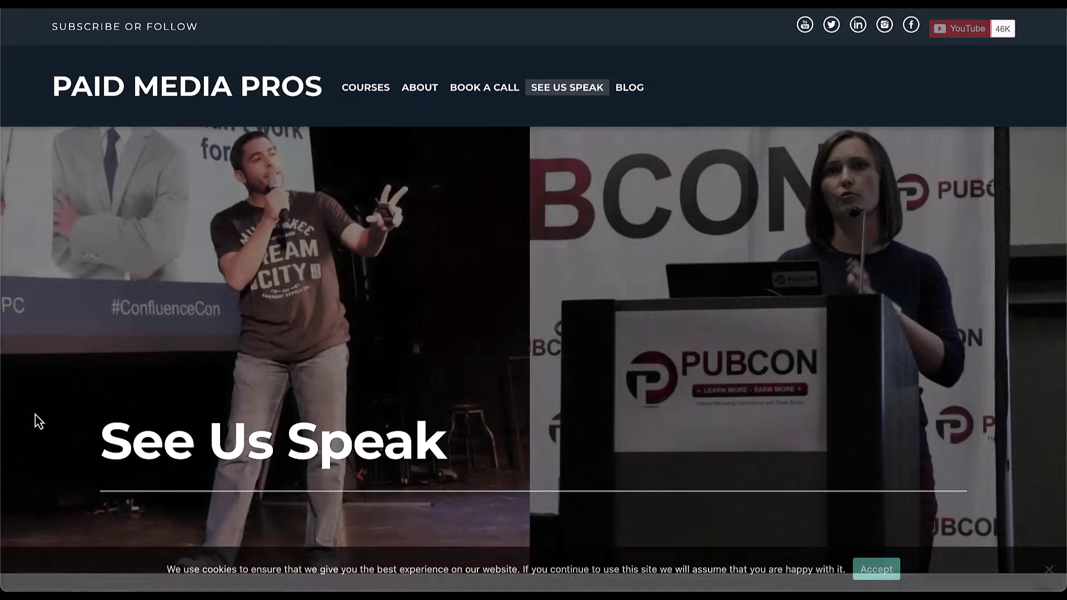
{"action": "scroll", "coordinate": [34, 415], "scroll_direction": "down", "scroll_amount": 12}
{"action": "scroll", "coordinate": [37, 421], "scroll_direction": "down", "scroll_amount": 5}
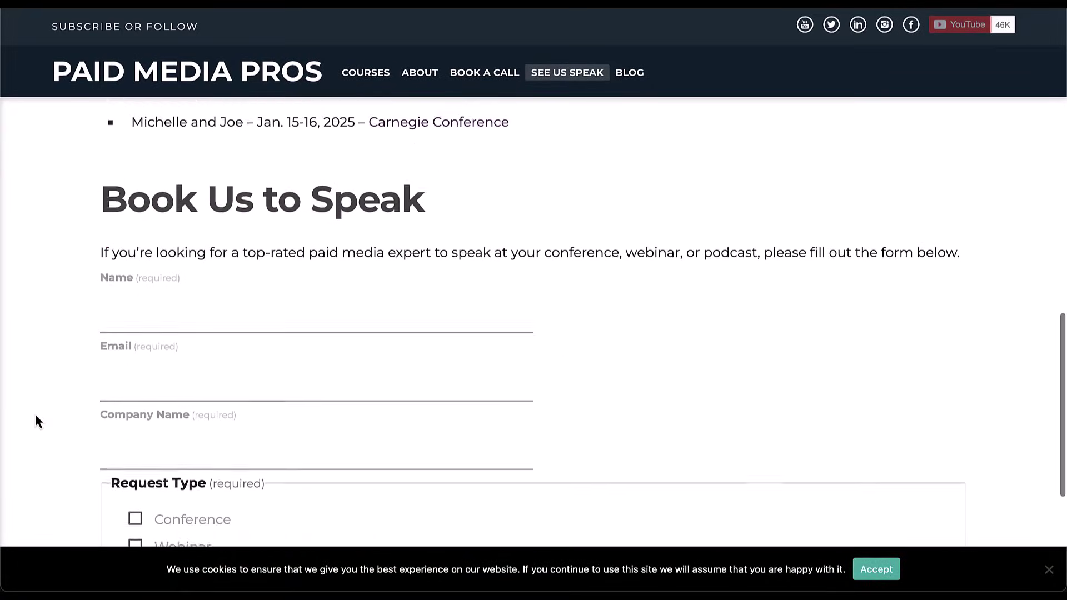
{"action": "scroll", "coordinate": [73, 396], "scroll_direction": "down", "scroll_amount": 3}
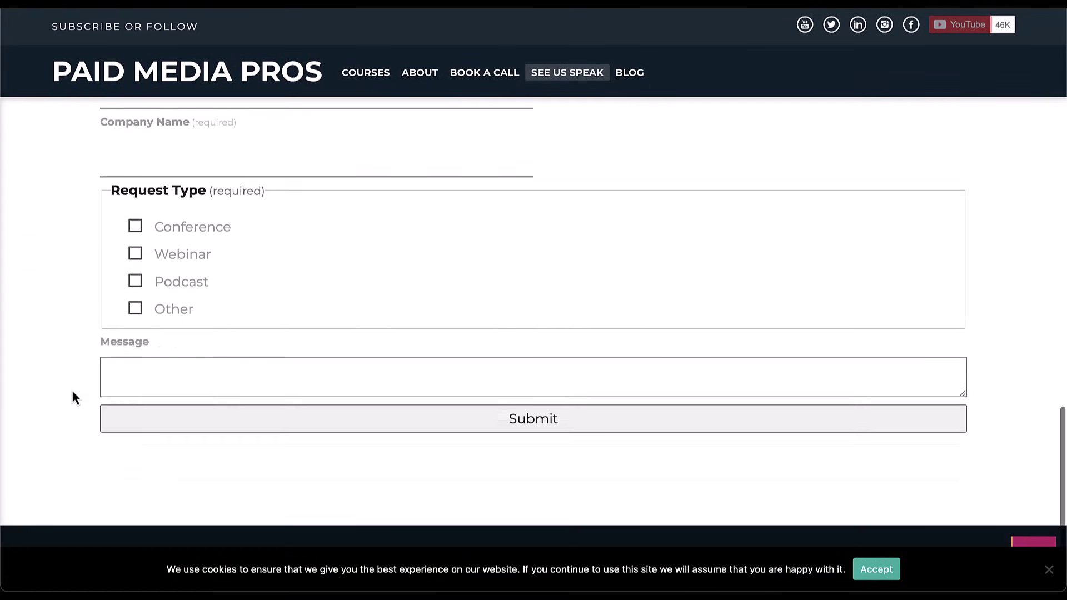
{"action": "scroll", "coordinate": [73, 392], "scroll_direction": "up", "scroll_amount": 4}
{"action": "scroll", "coordinate": [76, 398], "scroll_direction": "up", "scroll_amount": 1}
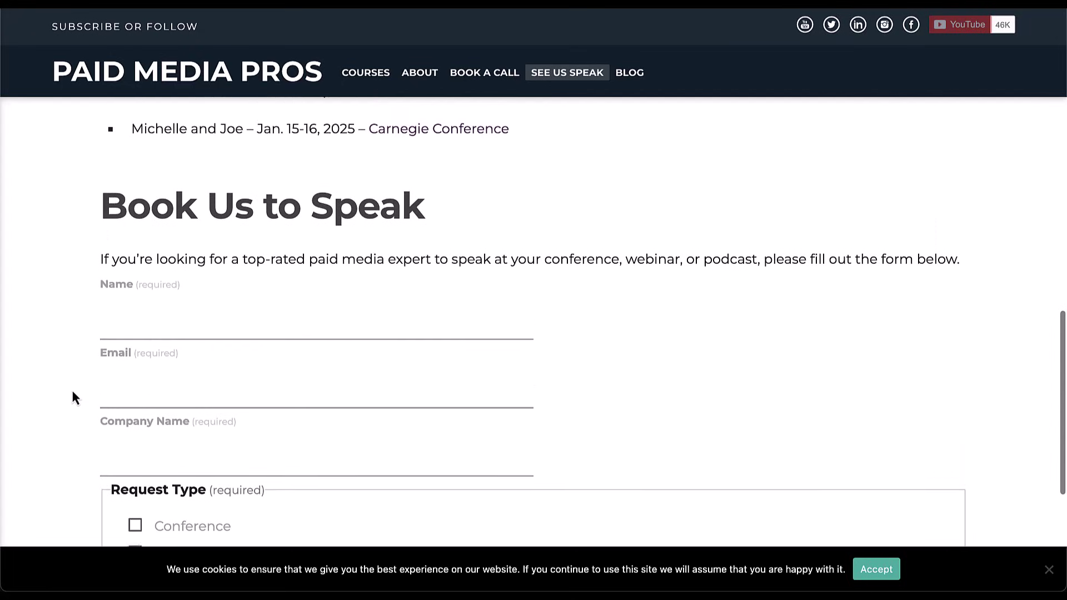
{"action": "scroll", "coordinate": [76, 398], "scroll_direction": "down", "scroll_amount": 1}
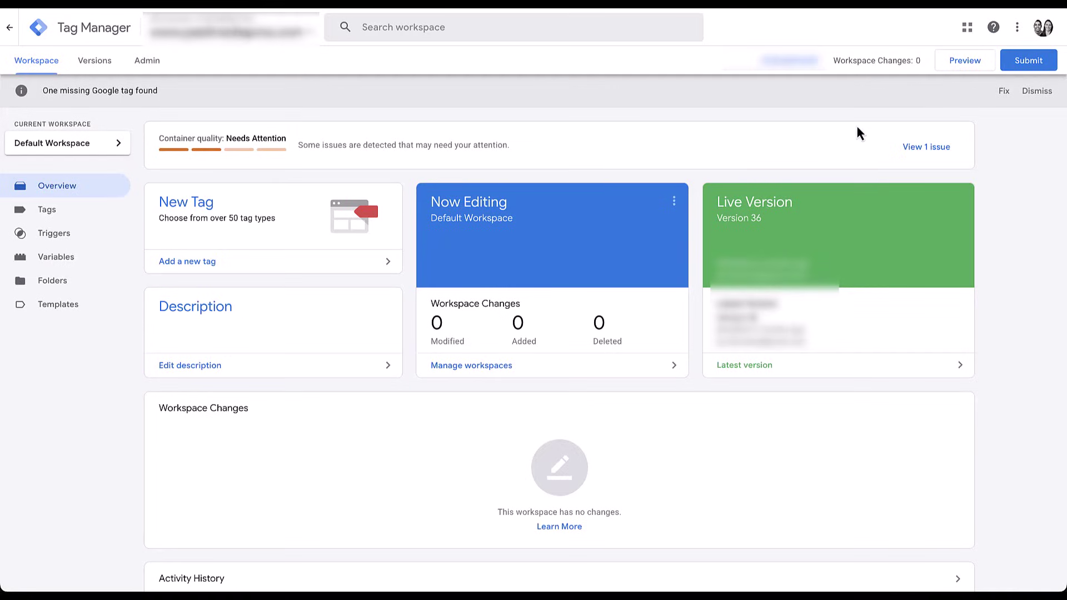
In Tag Manager, preview the container on paidmediapros.com by connecting Tag Assistant, and review the fired tags.
{"action": "left_click", "coordinate": [963, 62]}
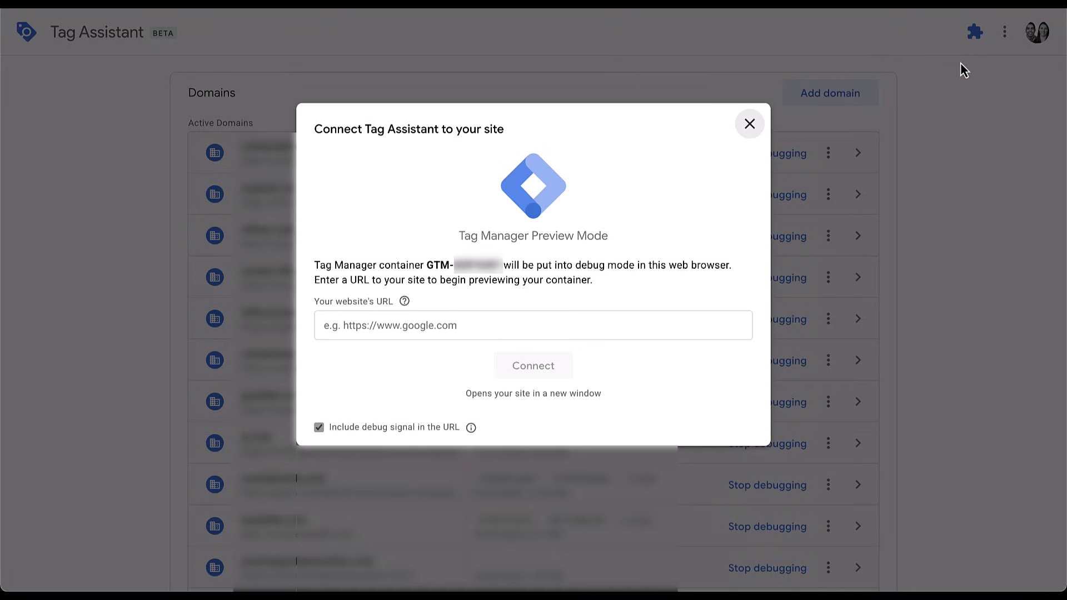
{"action": "left_click", "coordinate": [642, 246]}
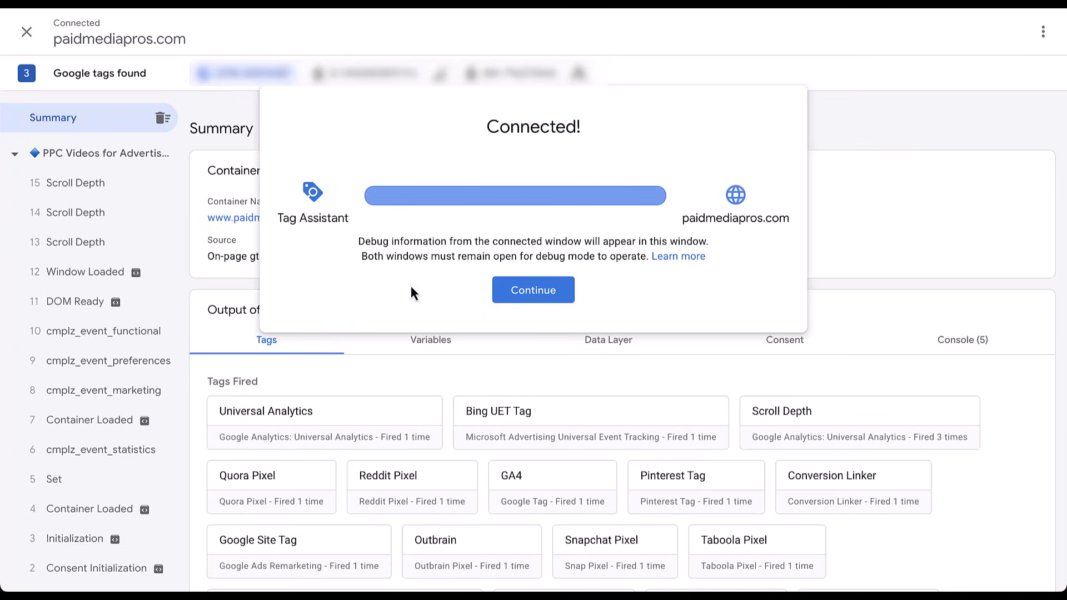
{"action": "left_click", "coordinate": [533, 290]}
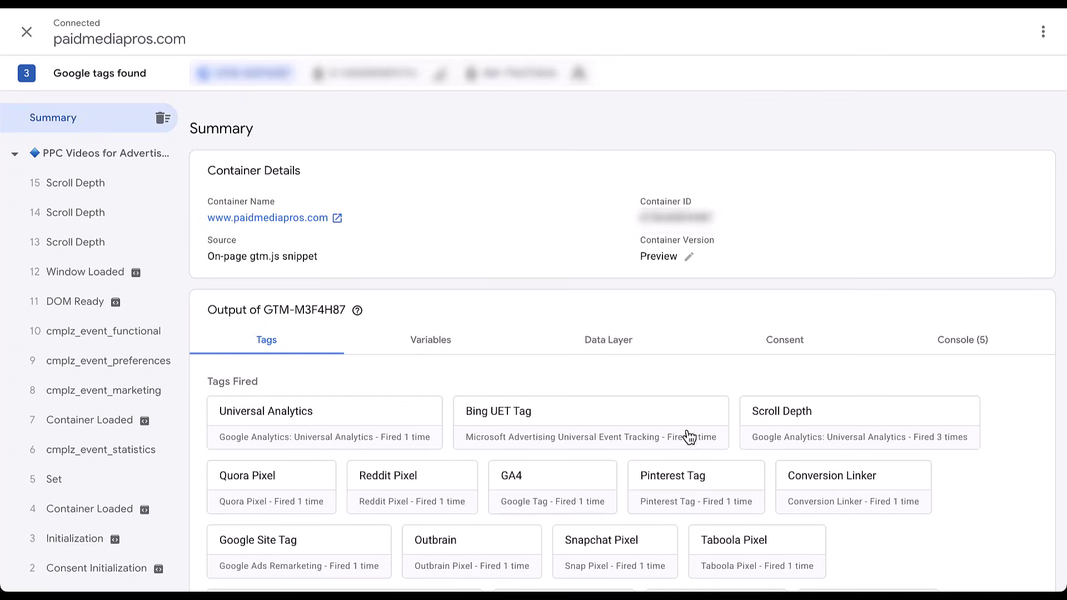
{"action": "scroll", "coordinate": [596, 444], "scroll_direction": "down", "scroll_amount": 1}
{"action": "scroll", "coordinate": [597, 447], "scroll_direction": "up", "scroll_amount": 1}
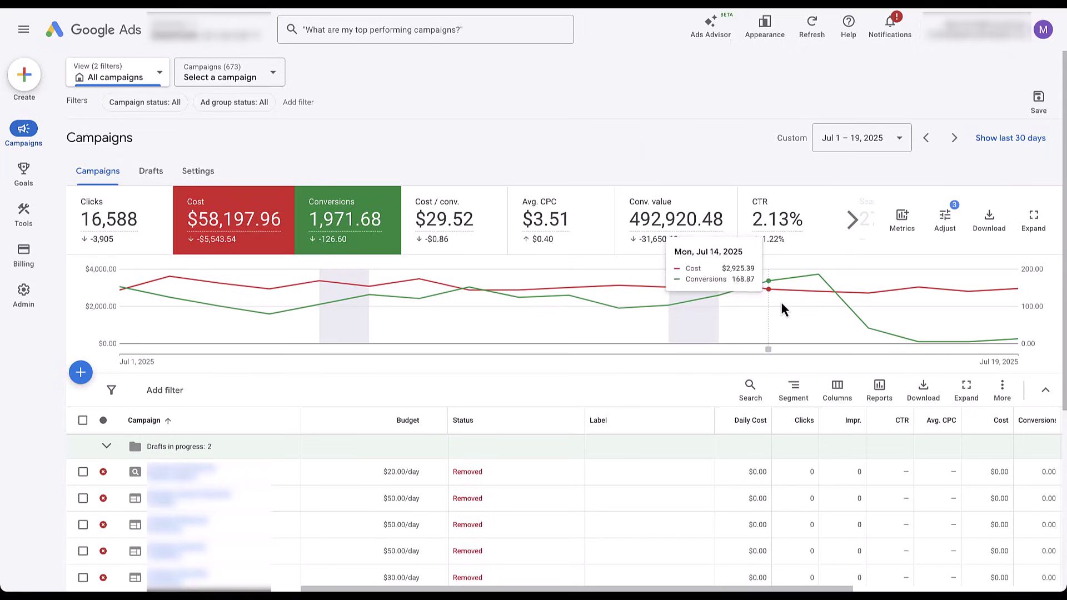
In Google Ads, review the metric scorecards and chart Clicks instead of Cost alongside Conversions.
{"action": "mouse_move", "coordinate": [818, 277]}
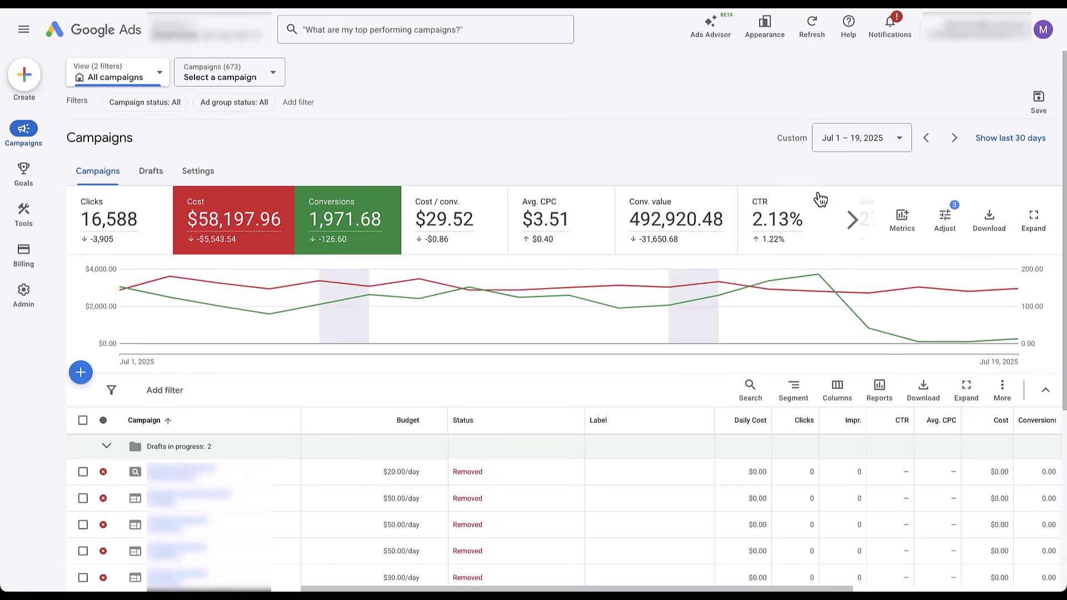
{"action": "left_click", "coordinate": [854, 222]}
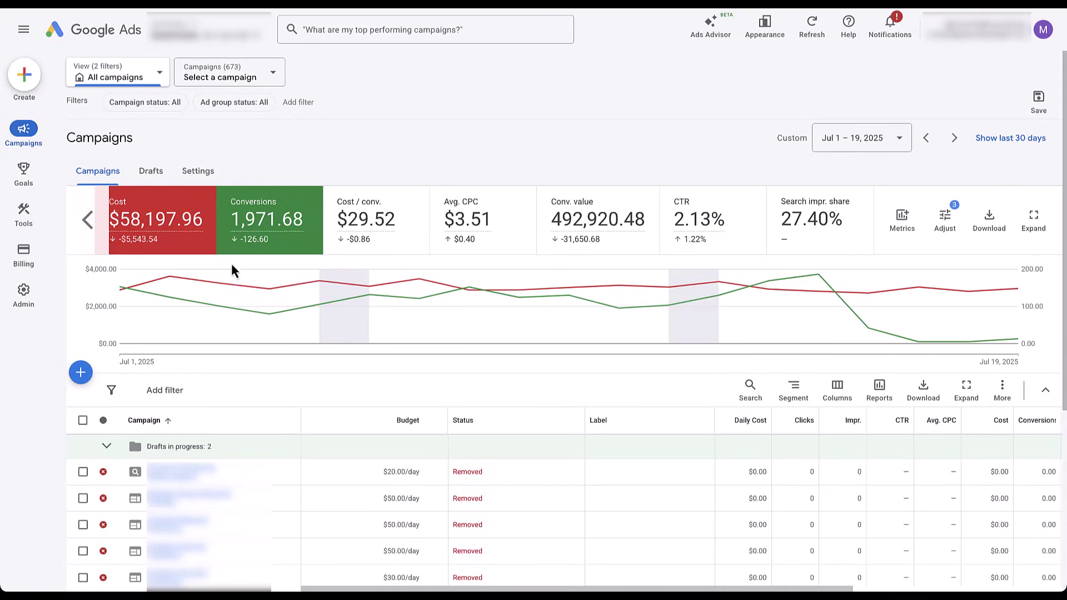
{"action": "left_click", "coordinate": [88, 222]}
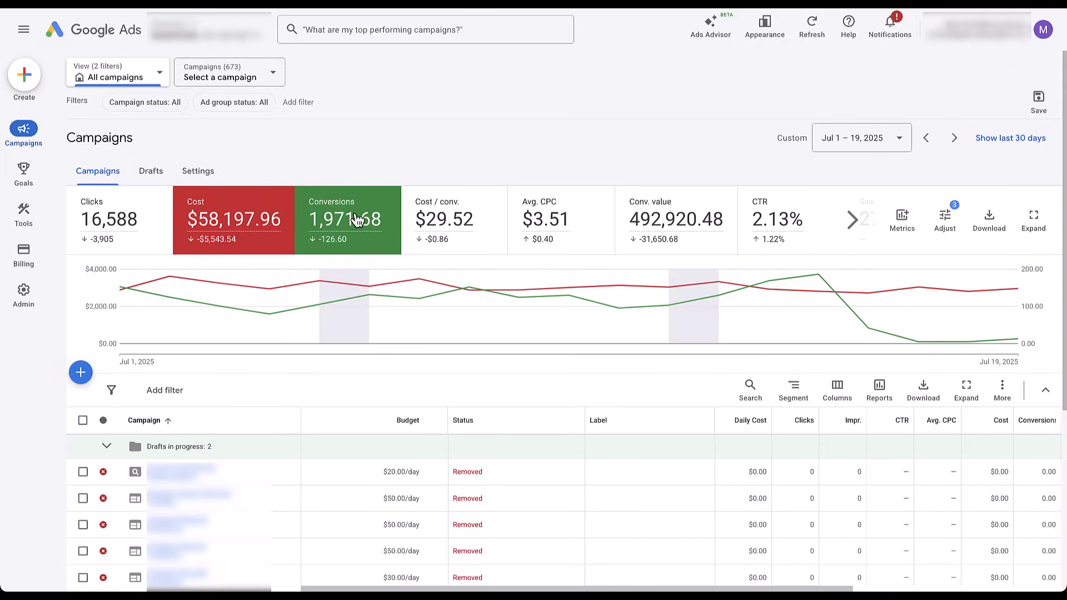
{"action": "mouse_move", "coordinate": [336, 228]}
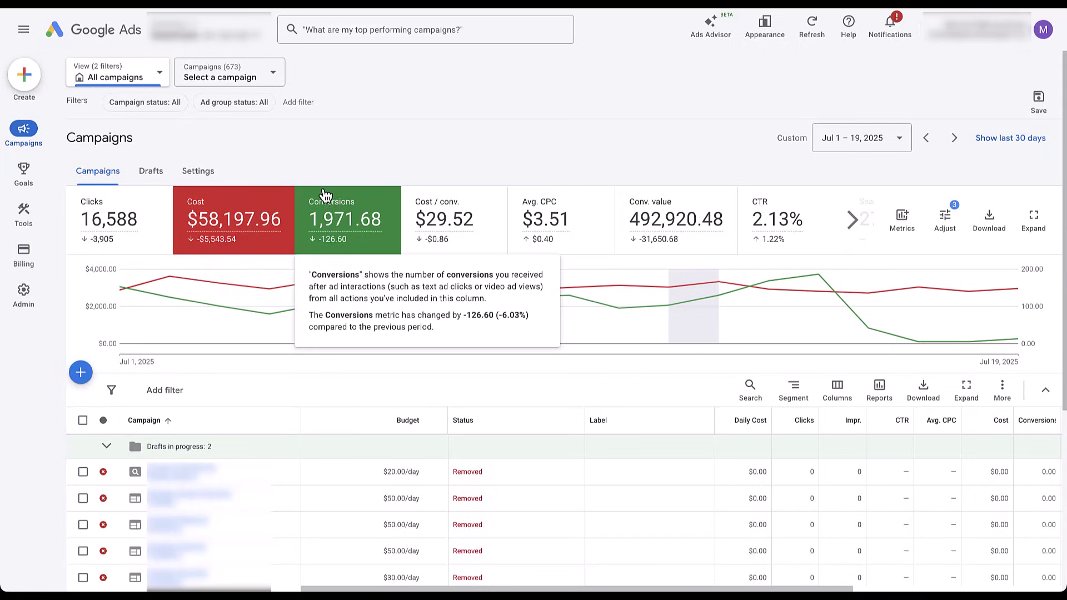
{"action": "left_click", "coordinate": [245, 231]}
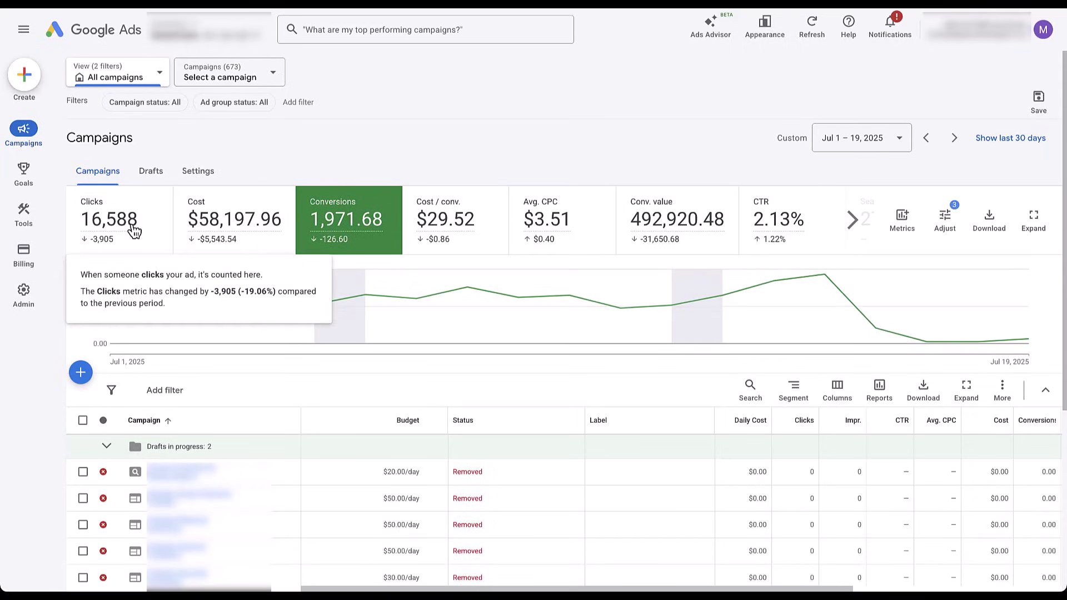
{"action": "left_click", "coordinate": [134, 231]}
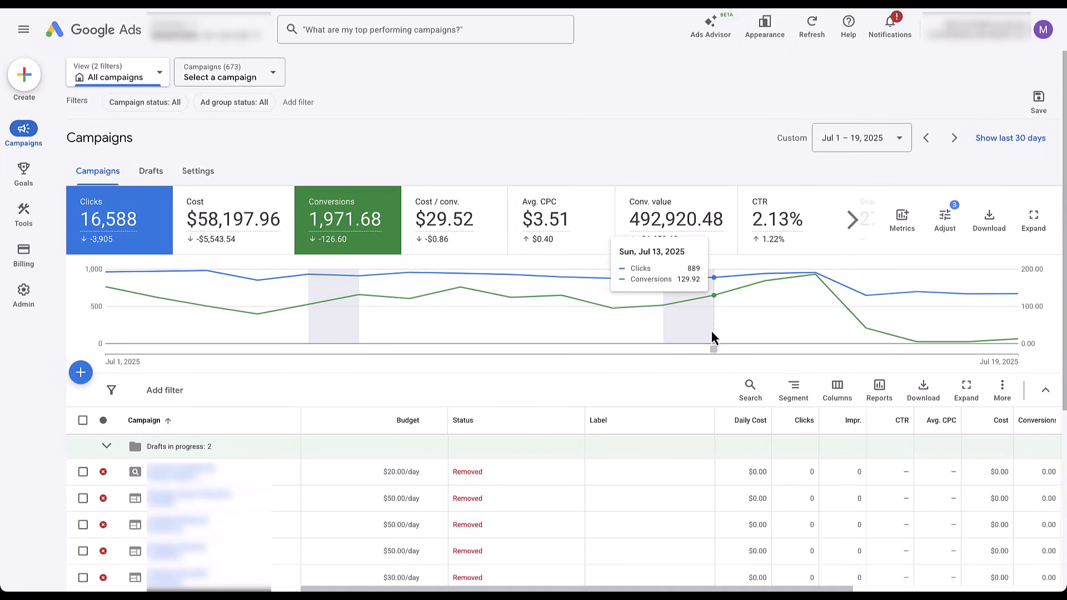
Add CTR and Avg. CPC to the campaigns performance chart.
{"action": "mouse_move", "coordinate": [810, 275]}
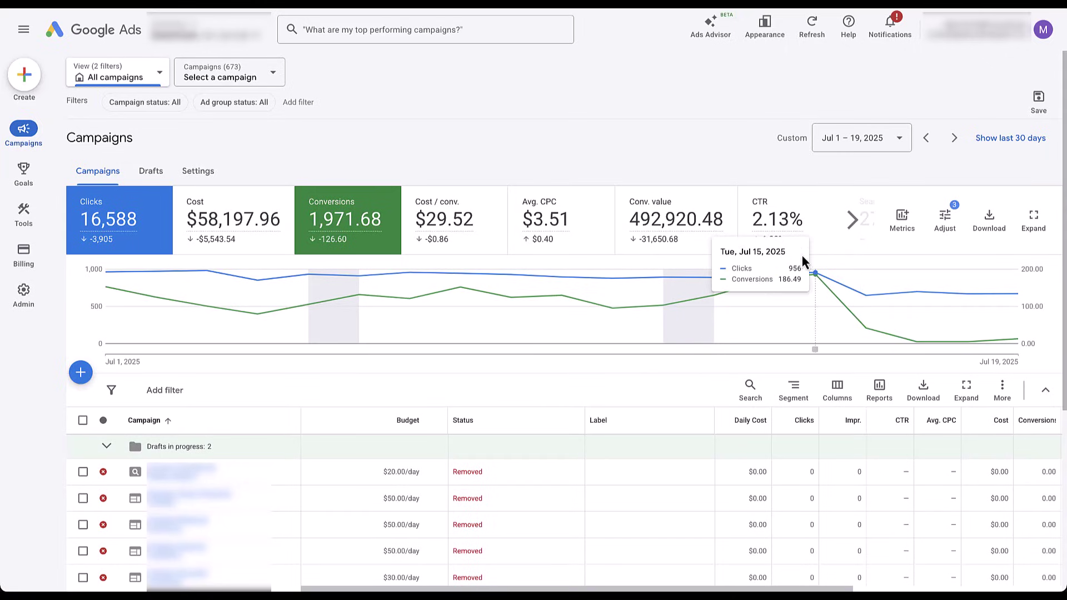
{"action": "left_click", "coordinate": [756, 214]}
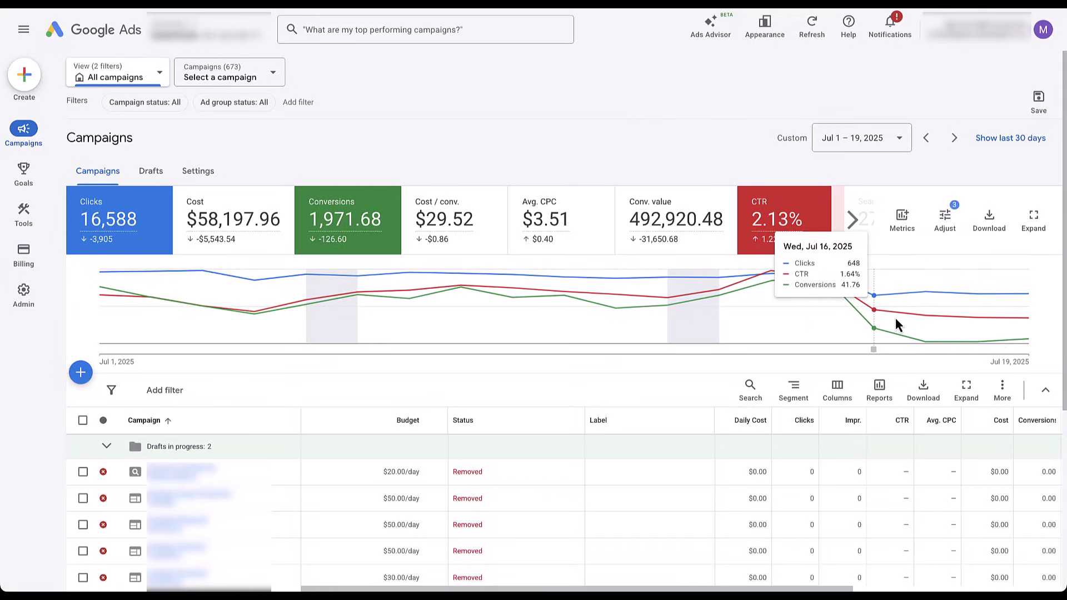
{"action": "mouse_move", "coordinate": [558, 235]}
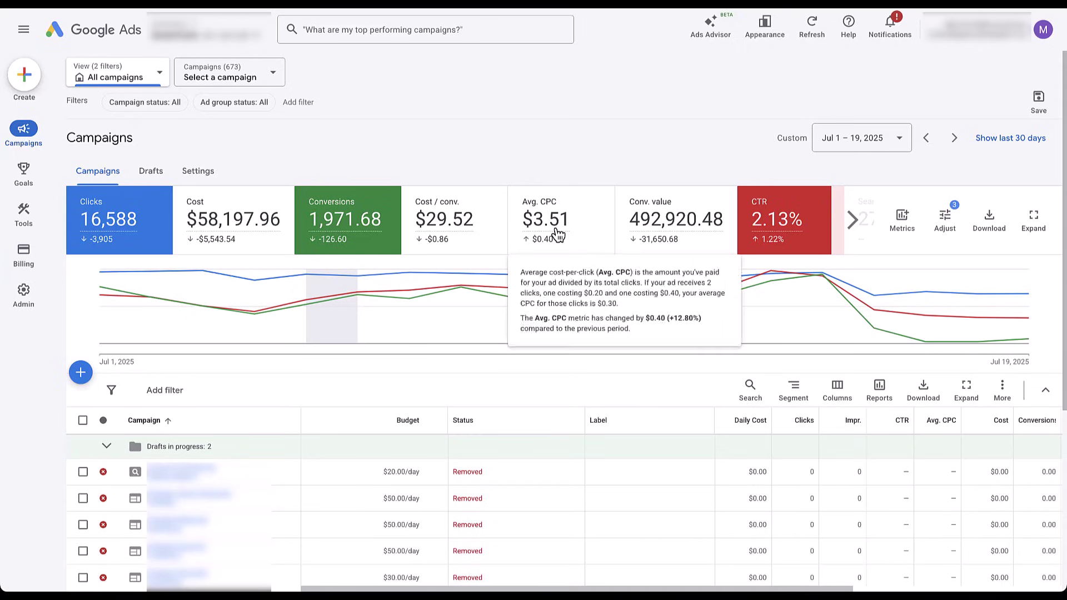
{"action": "left_click", "coordinate": [557, 234]}
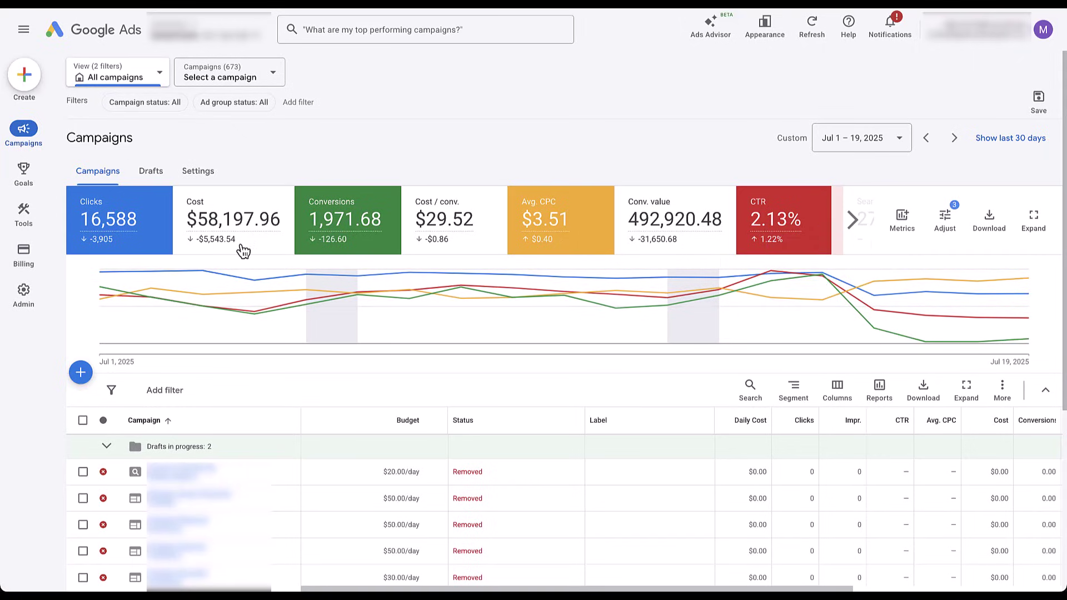
Remove Clicks and CTR from the campaigns chart and plot Search impr. share with Conversions and Avg. CPC.
{"action": "left_click", "coordinate": [140, 230]}
{"action": "left_click", "coordinate": [807, 224]}
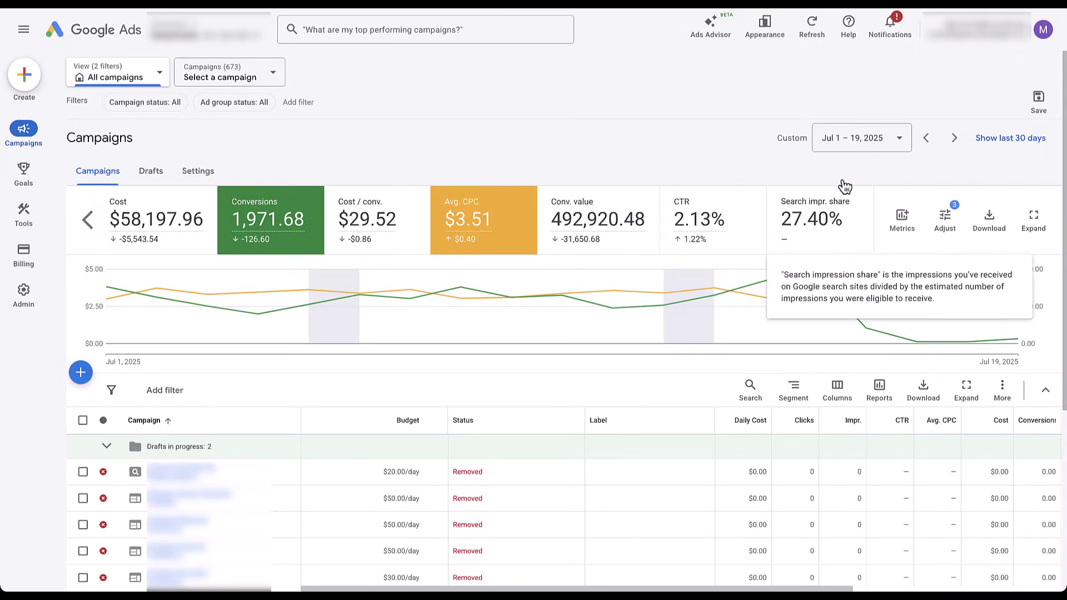
{"action": "left_click", "coordinate": [838, 190]}
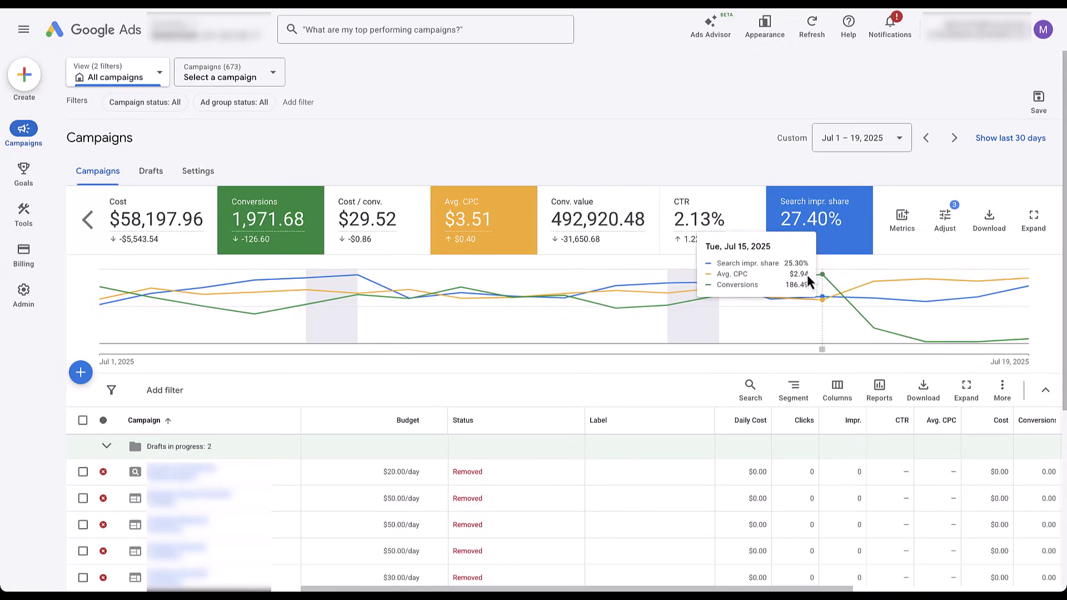
{"action": "mouse_move", "coordinate": [806, 221]}
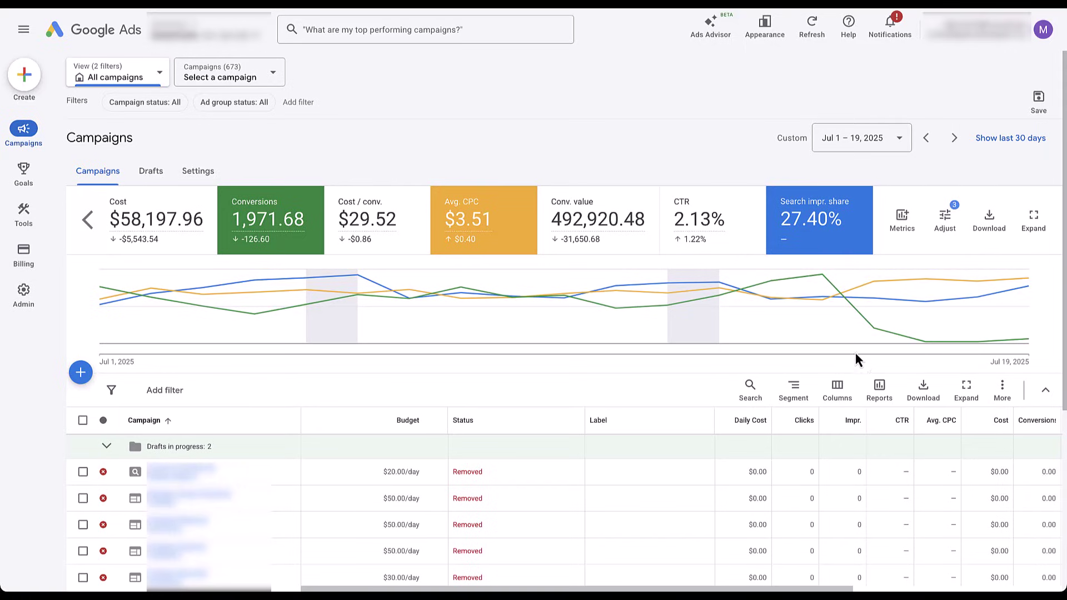
{"action": "mouse_move", "coordinate": [824, 324]}
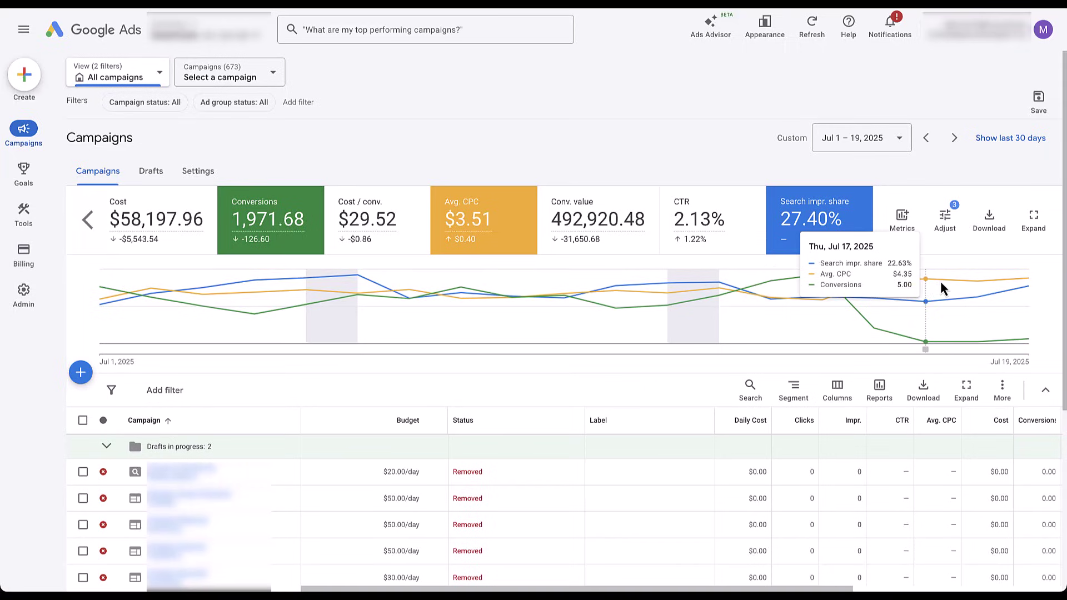
Replace Search impr. share with CTR in the campaigns chart and return to the first metric scorecards.
{"action": "left_click", "coordinate": [800, 216]}
{"action": "left_click", "coordinate": [710, 231]}
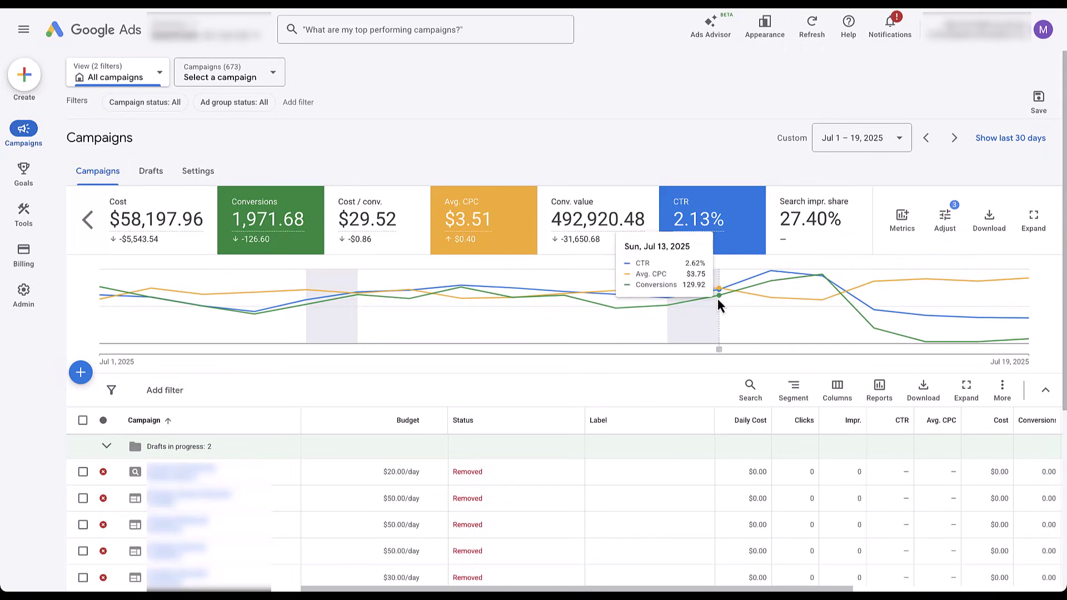
{"action": "left_click", "coordinate": [89, 221]}
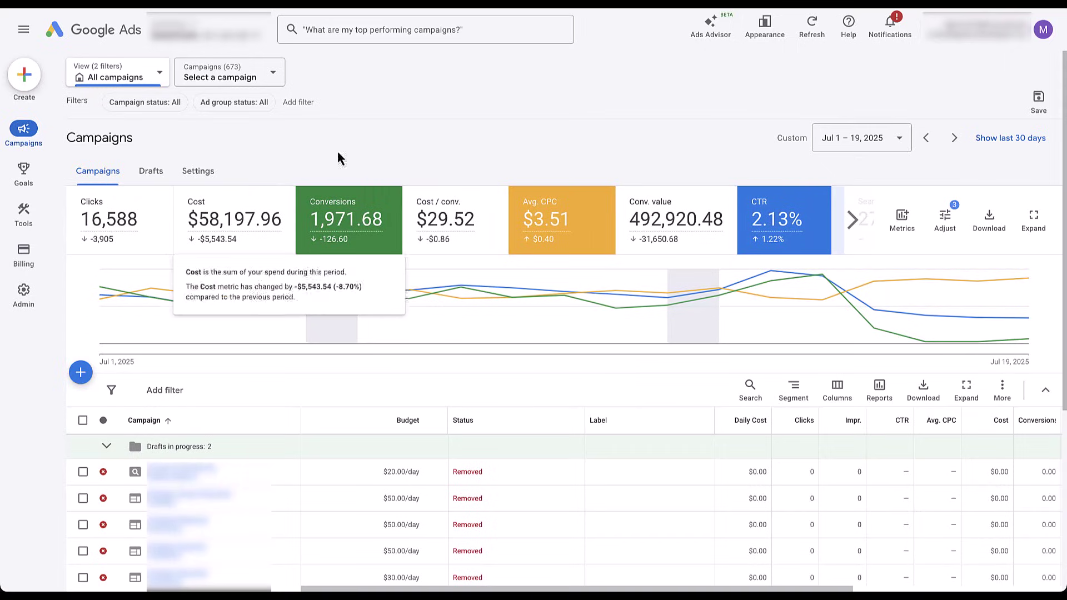
Add the Impr. metric to the campaigns scorecards and apply the change.
{"action": "left_click", "coordinate": [902, 220]}
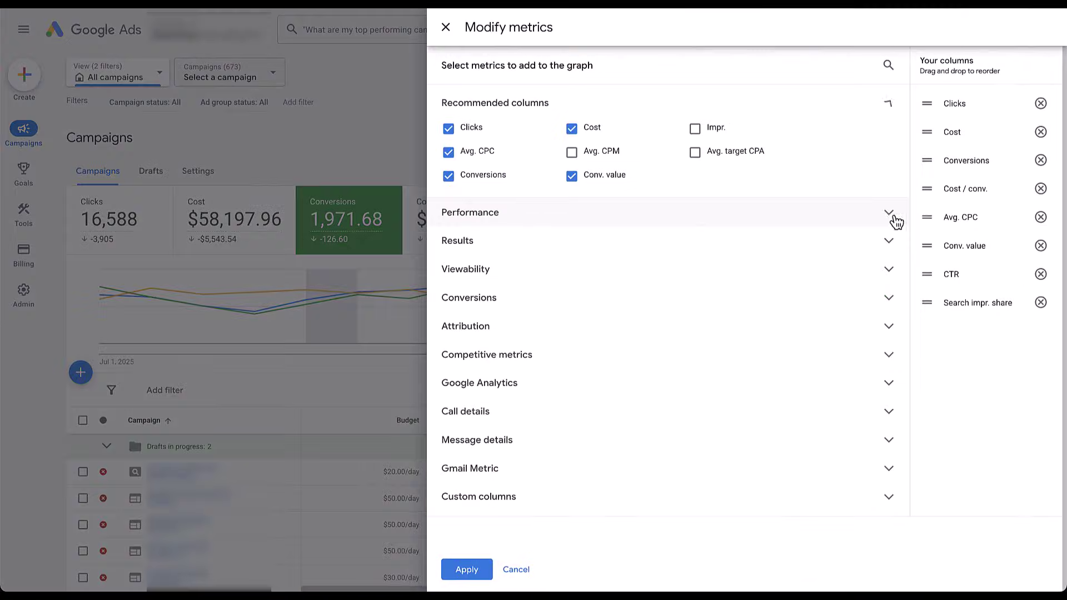
{"action": "left_click", "coordinate": [694, 129]}
{"action": "left_click", "coordinate": [467, 568]}
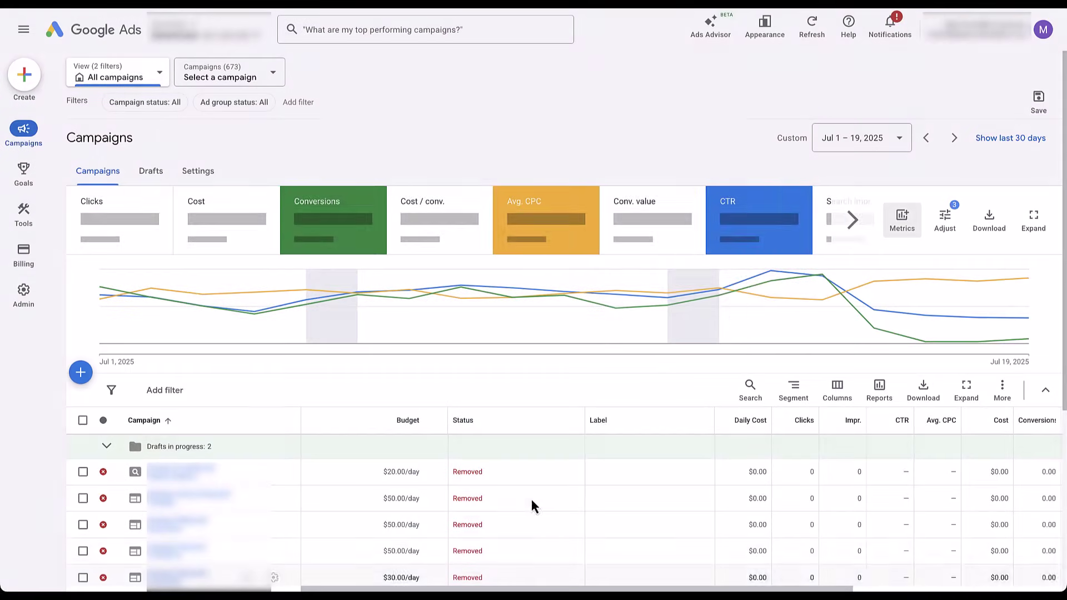
Replace Avg. CPC with Impr. in the campaigns chart and inspect the daily values after the mid-July drop.
{"action": "mouse_move", "coordinate": [774, 293]}
{"action": "left_click", "coordinate": [852, 220]}
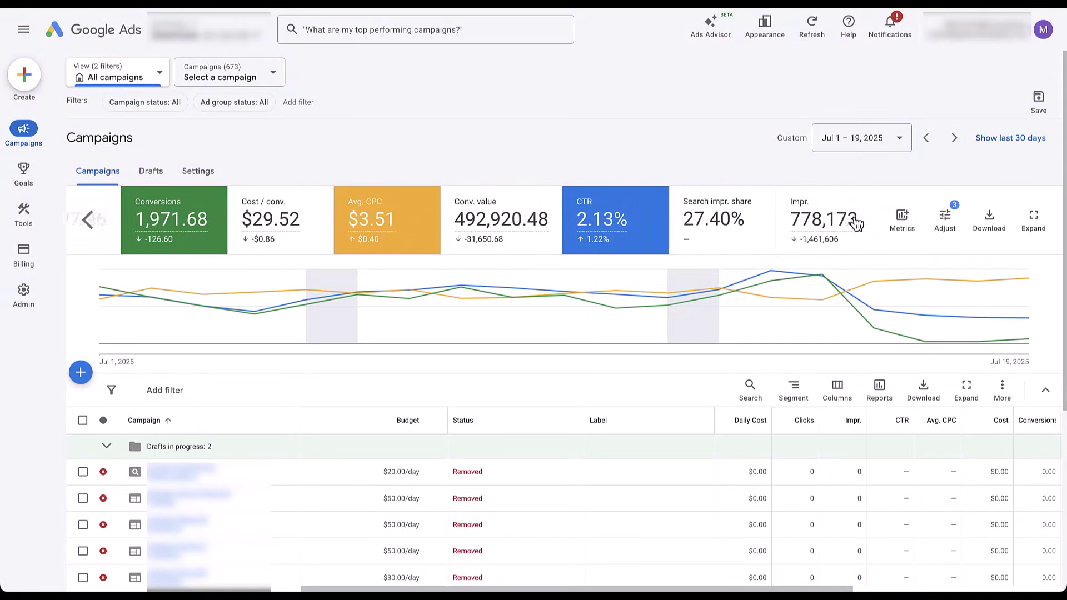
{"action": "left_click", "coordinate": [426, 216]}
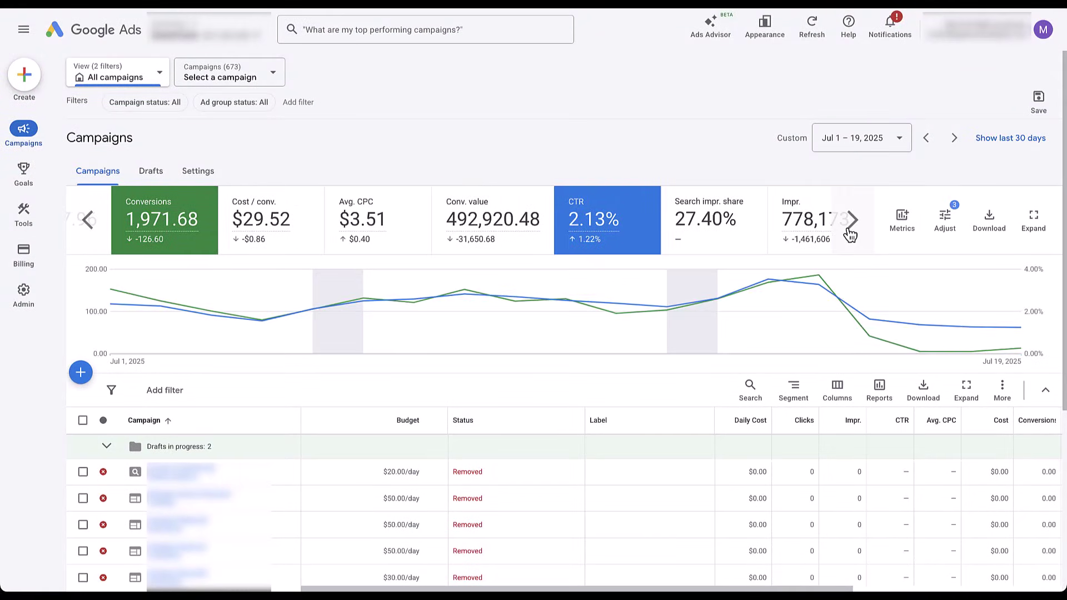
{"action": "left_click", "coordinate": [800, 221]}
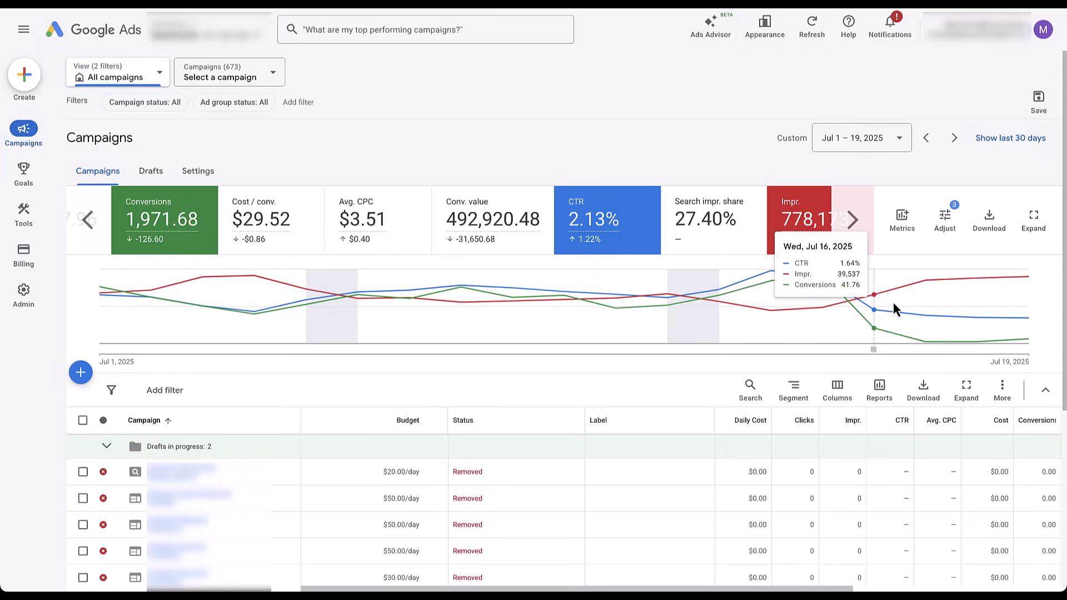
{"action": "mouse_move", "coordinate": [925, 291]}
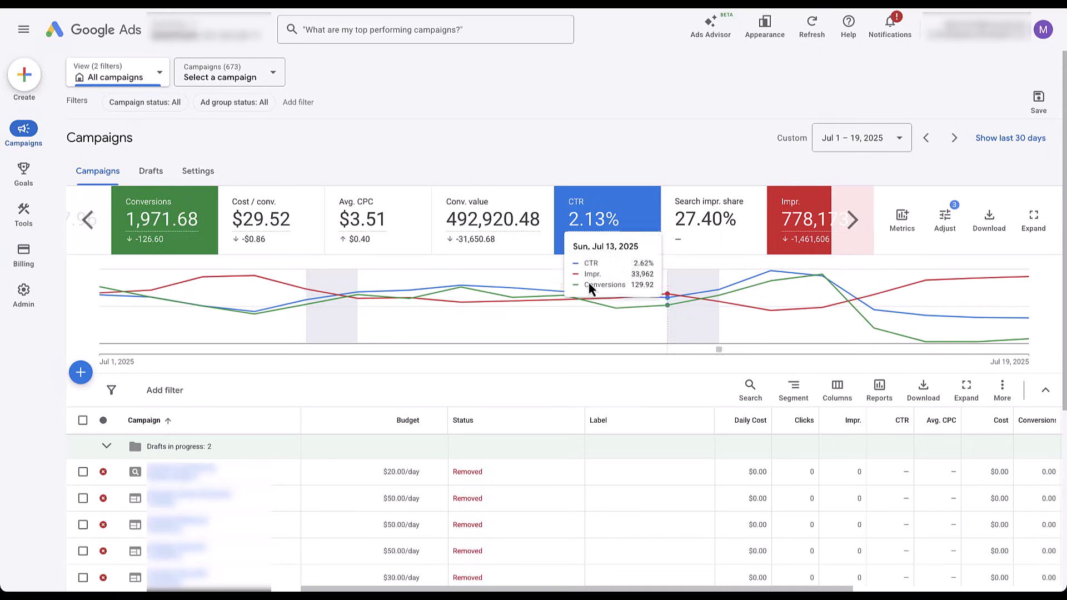
Set the date range to Jul 17–19, 2025 and compare it with the custom period Jul 10–12, 2025.
{"action": "left_click", "coordinate": [849, 143]}
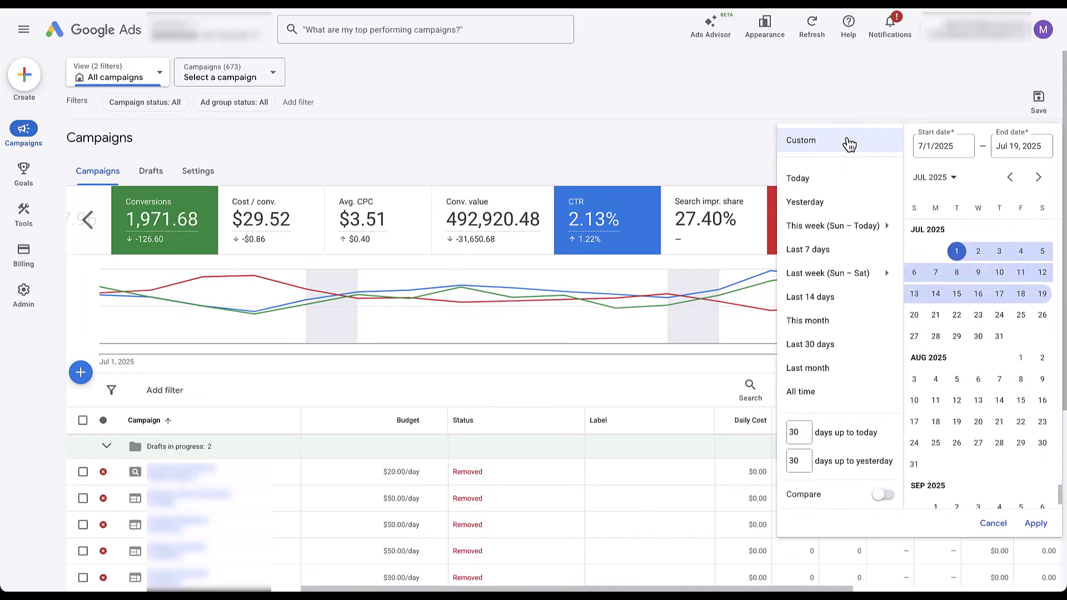
{"action": "left_click", "coordinate": [997, 294]}
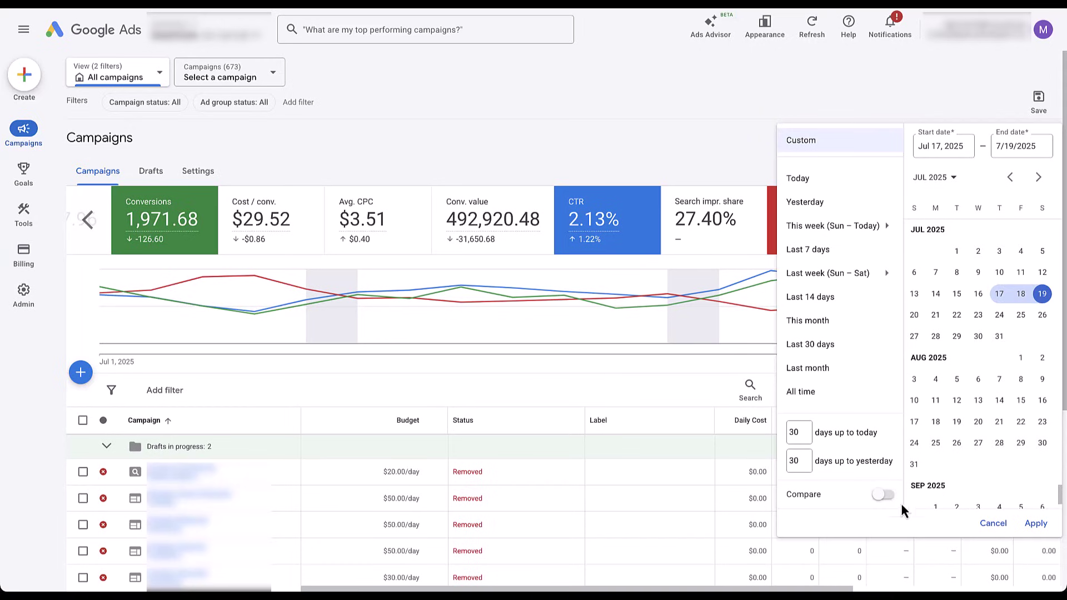
{"action": "left_click", "coordinate": [881, 500]}
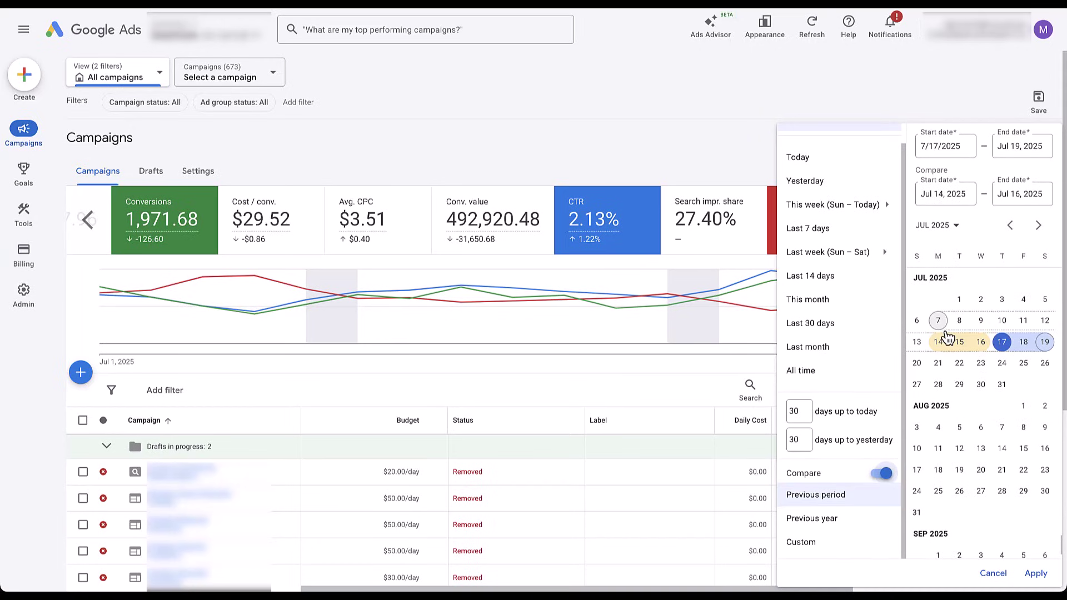
{"action": "left_click", "coordinate": [946, 190]}
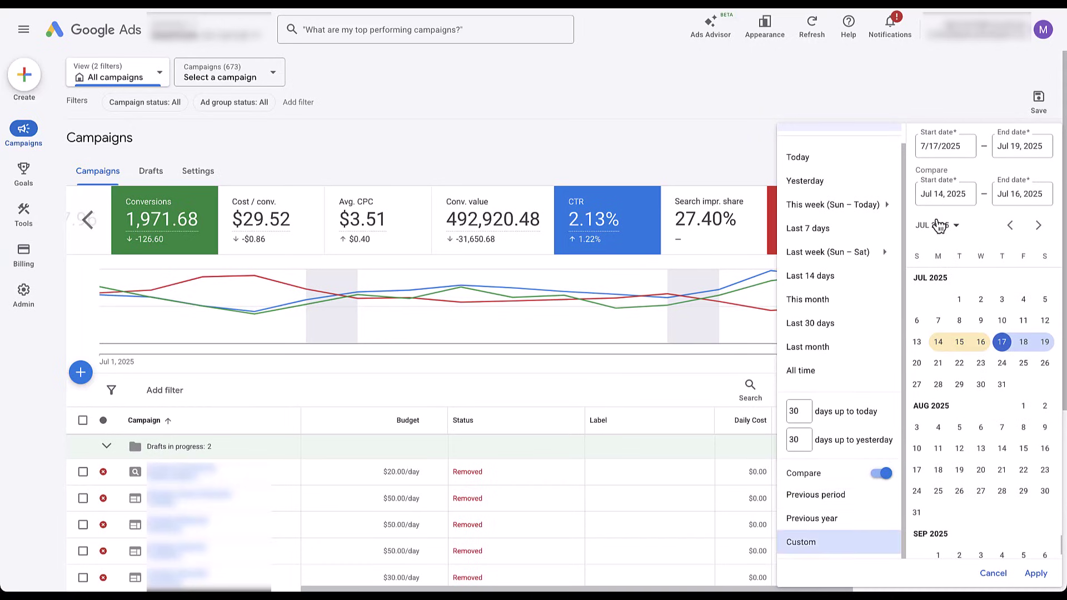
{"action": "left_click", "coordinate": [1001, 320]}
{"action": "left_click", "coordinate": [1045, 321]}
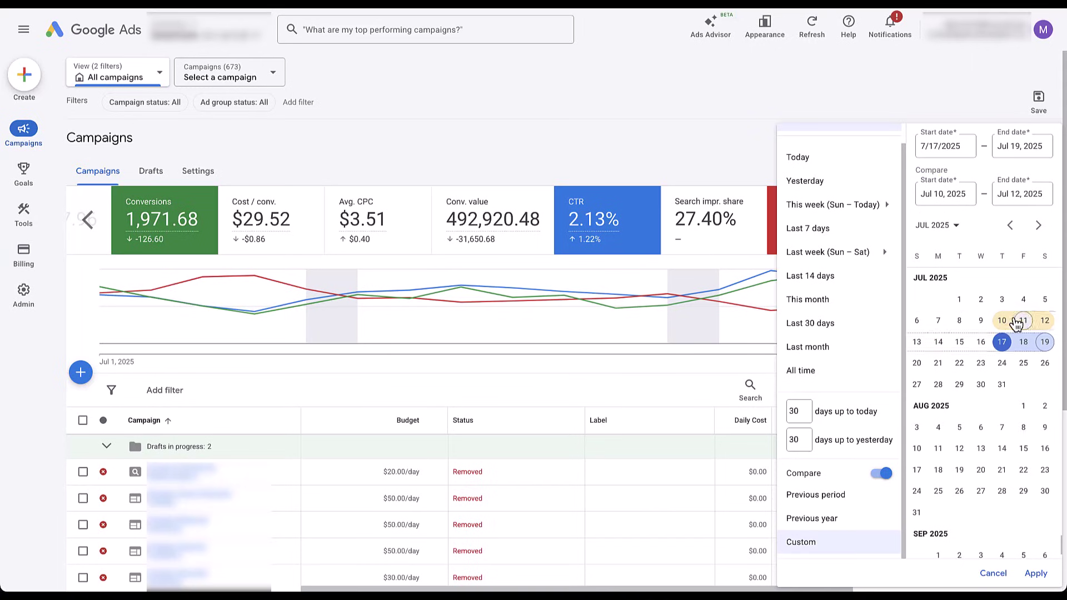
{"action": "left_click", "coordinate": [1035, 573]}
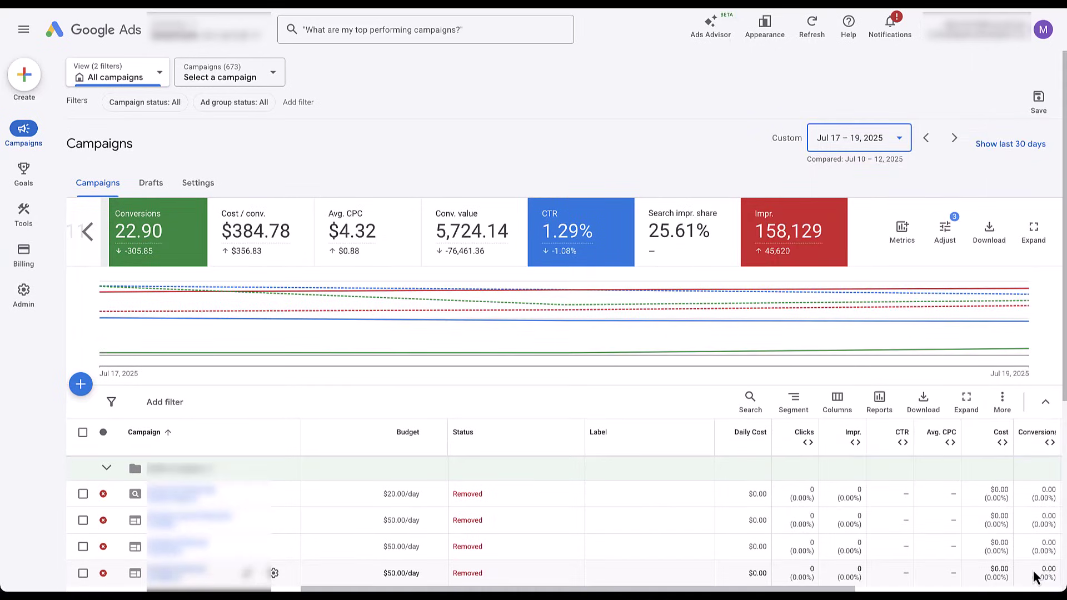
Sort the campaigns table by Cost from highest to lowest and review the period changes across the performance columns.
{"action": "left_click", "coordinate": [978, 451]}
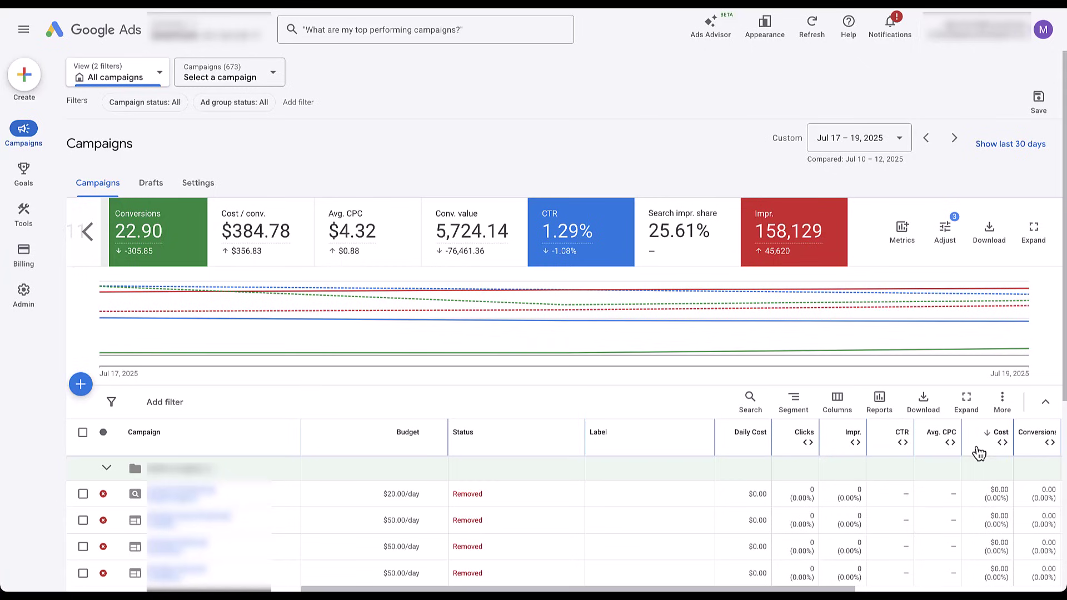
{"action": "scroll", "coordinate": [760, 371], "scroll_direction": "down", "scroll_amount": 5}
{"action": "scroll", "coordinate": [760, 371], "scroll_direction": "right", "scroll_amount": 3}
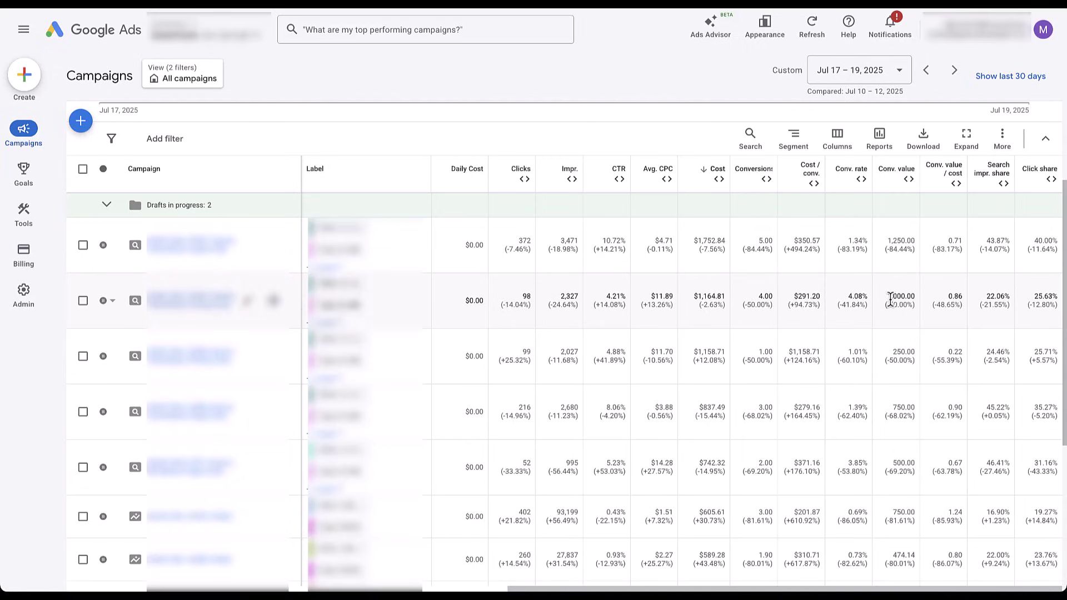
Segment the campaigns table by Network (with search partners) and review the segmented rows and chart.
{"action": "left_click", "coordinate": [791, 135]}
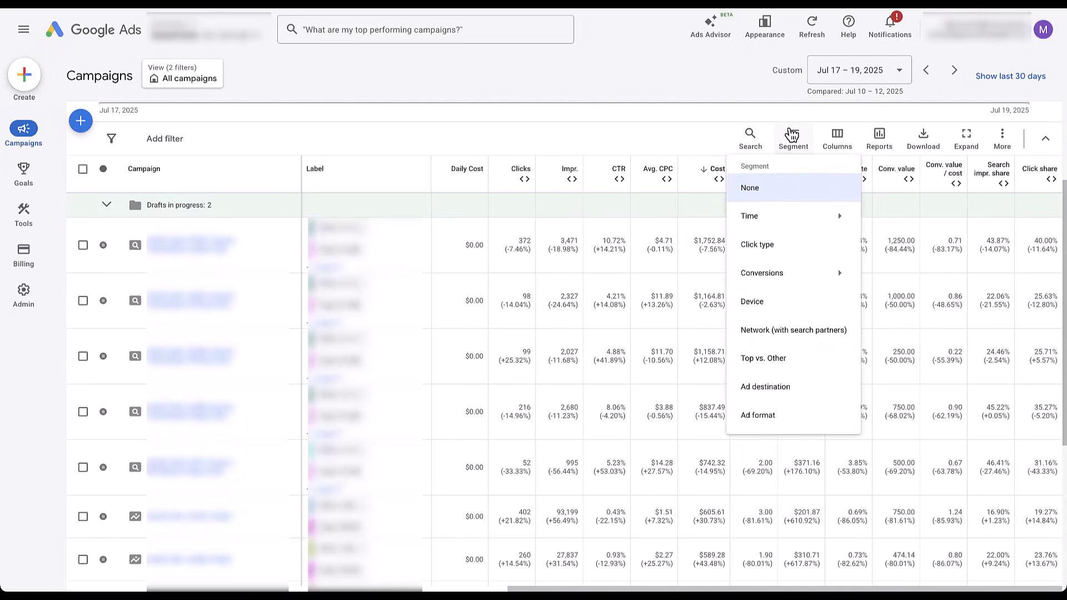
{"action": "left_click", "coordinate": [796, 332]}
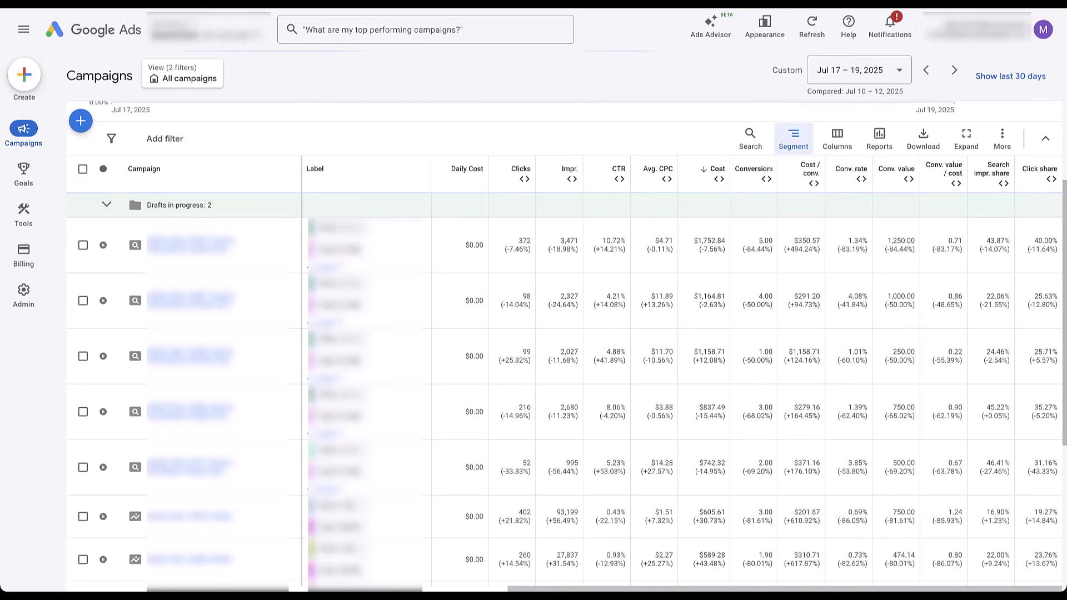
{"action": "scroll", "coordinate": [626, 335], "scroll_direction": "down", "scroll_amount": 3}
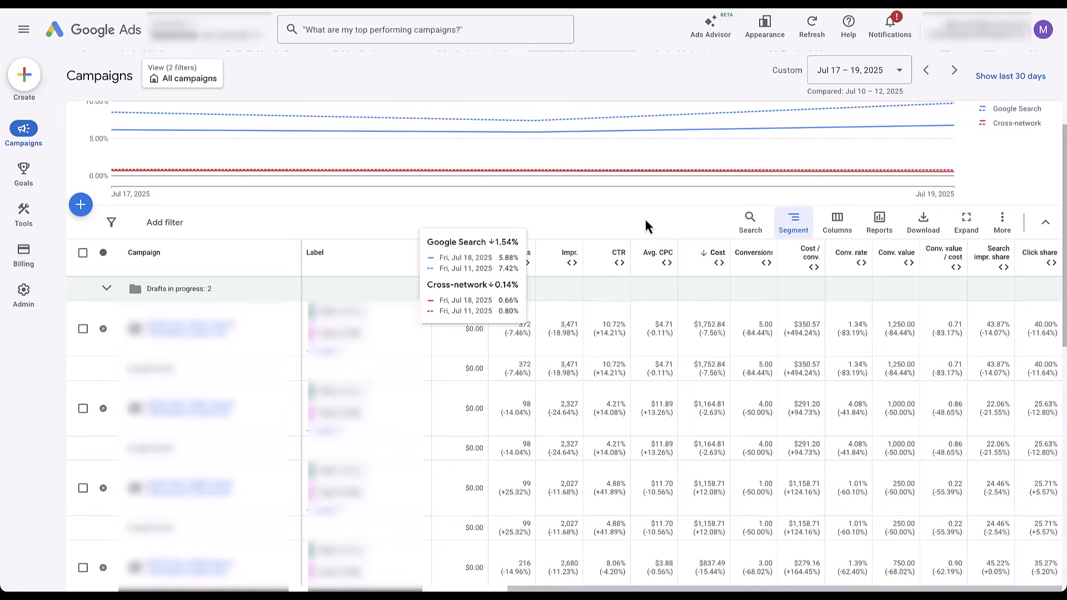
Review the Auction insights report for all campaigns and open the Search terms report.
{"action": "mouse_move", "coordinate": [24, 134]}
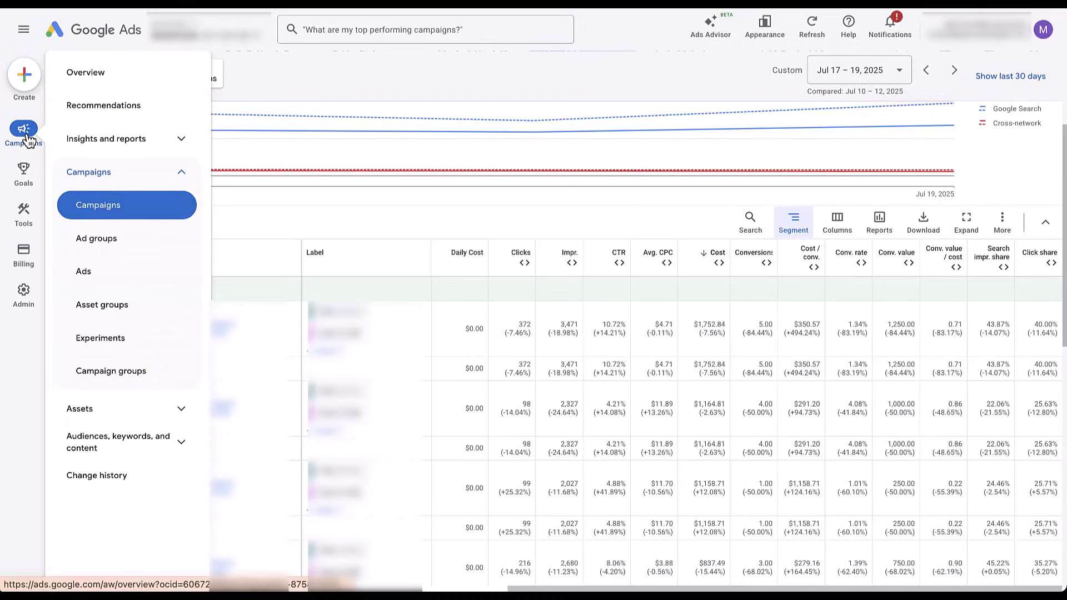
{"action": "left_click", "coordinate": [124, 144]}
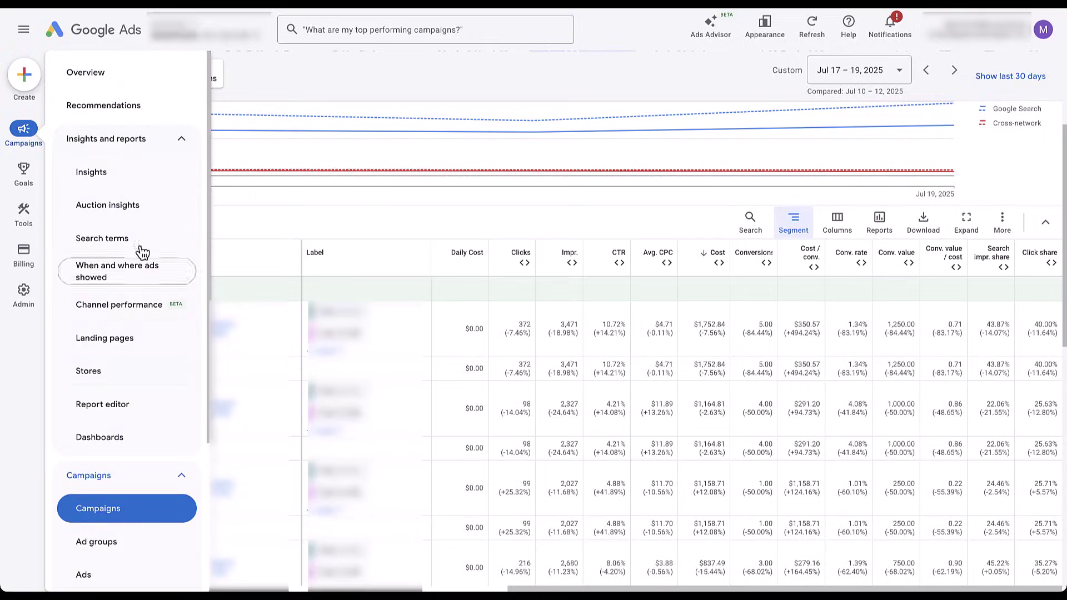
{"action": "left_click", "coordinate": [147, 208]}
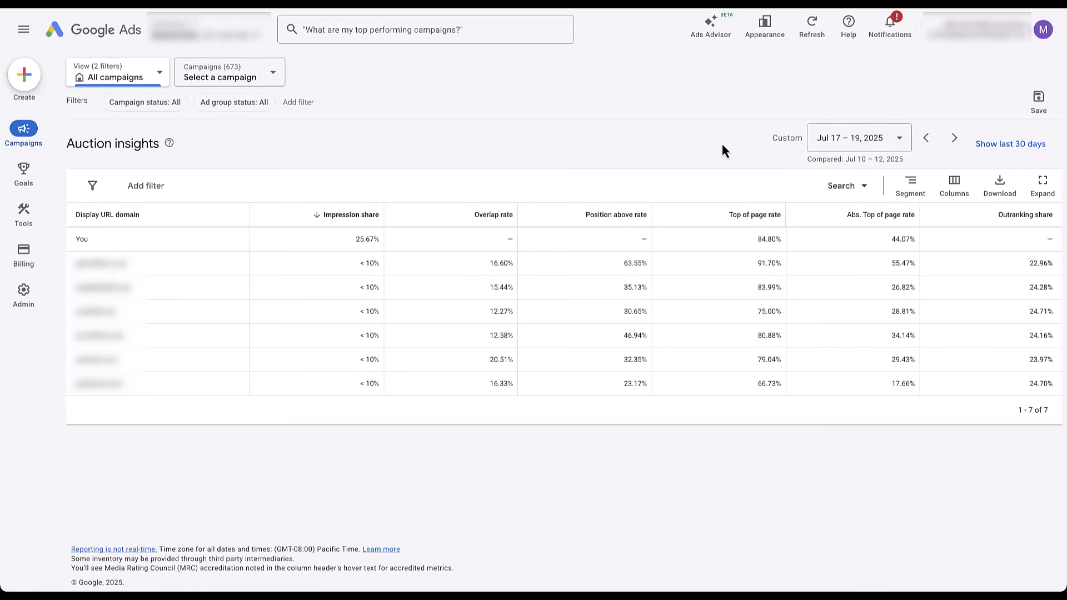
{"action": "mouse_move", "coordinate": [34, 139]}
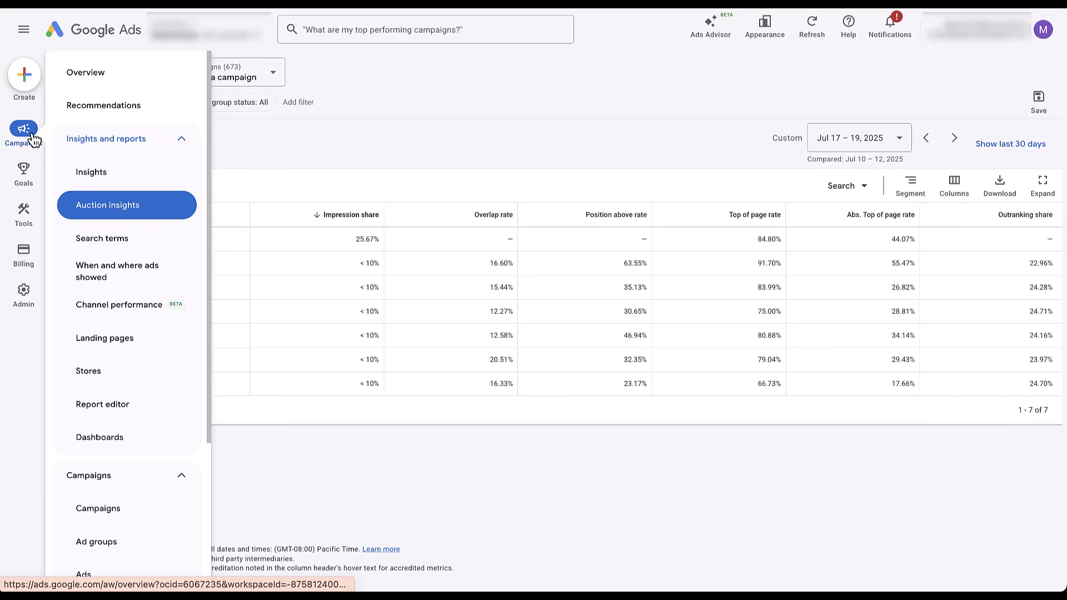
{"action": "left_click", "coordinate": [150, 253]}
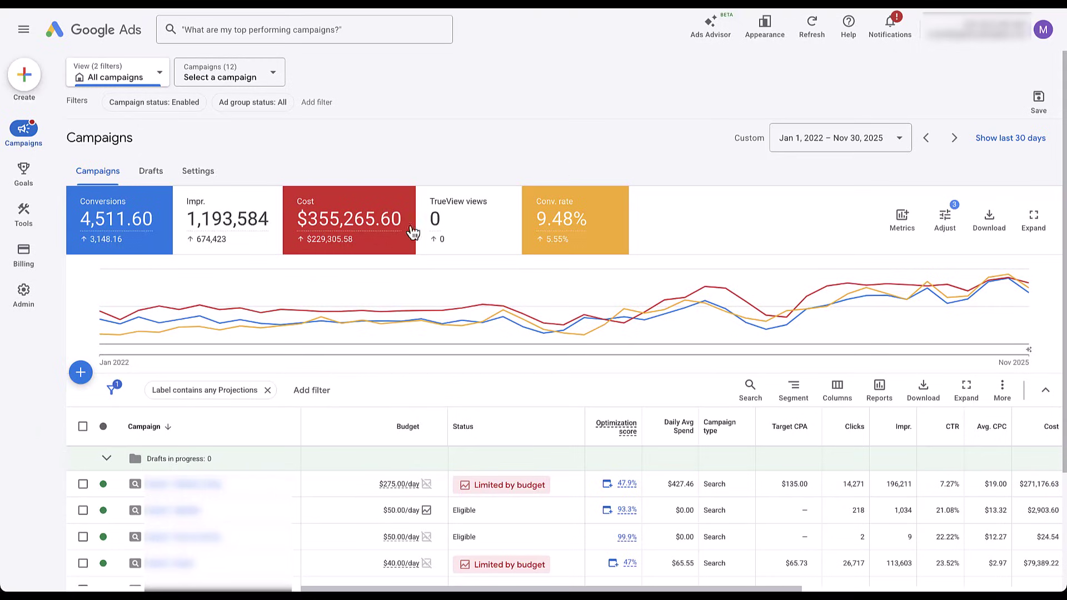
Remove Cost and Conv. rate from the Jan 2022 – Nov 2025 campaigns chart and inspect the Conversions trend around October 2024.
{"action": "left_click", "coordinate": [376, 232]}
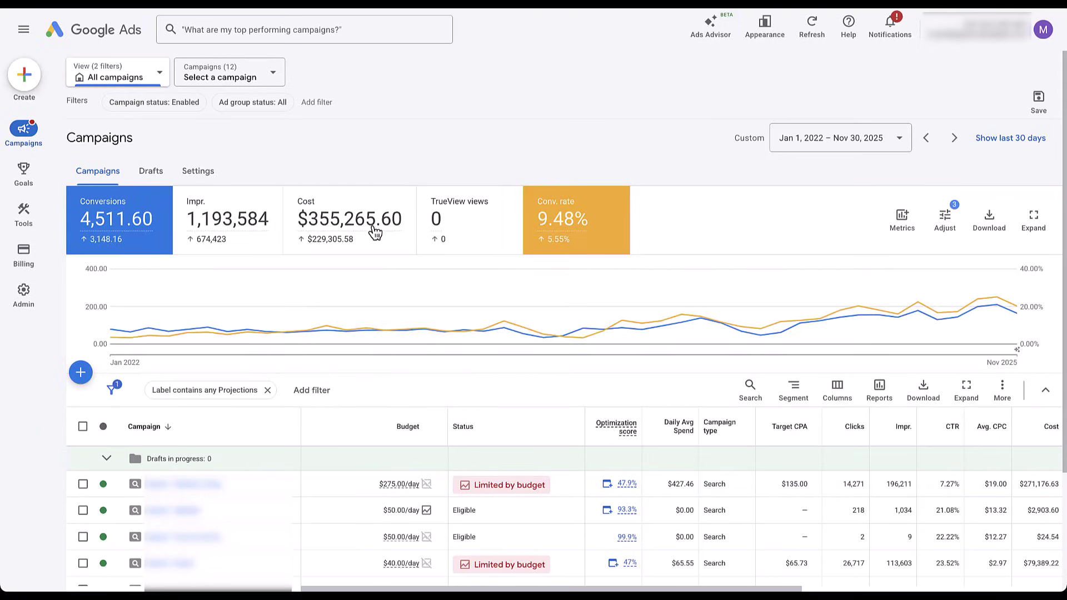
{"action": "left_click", "coordinate": [593, 229]}
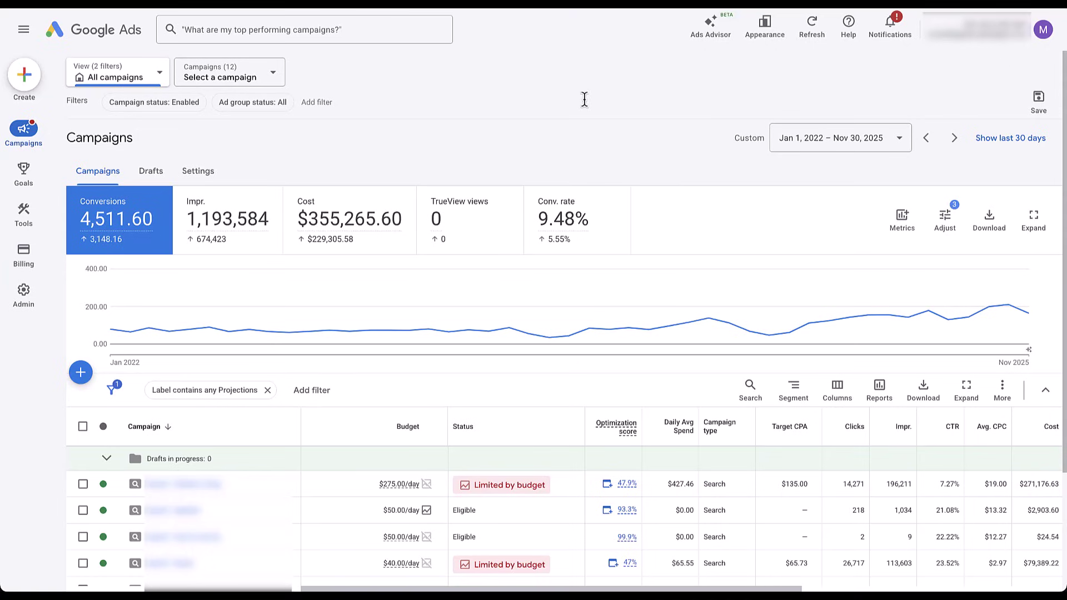
{"action": "mouse_move", "coordinate": [760, 349]}
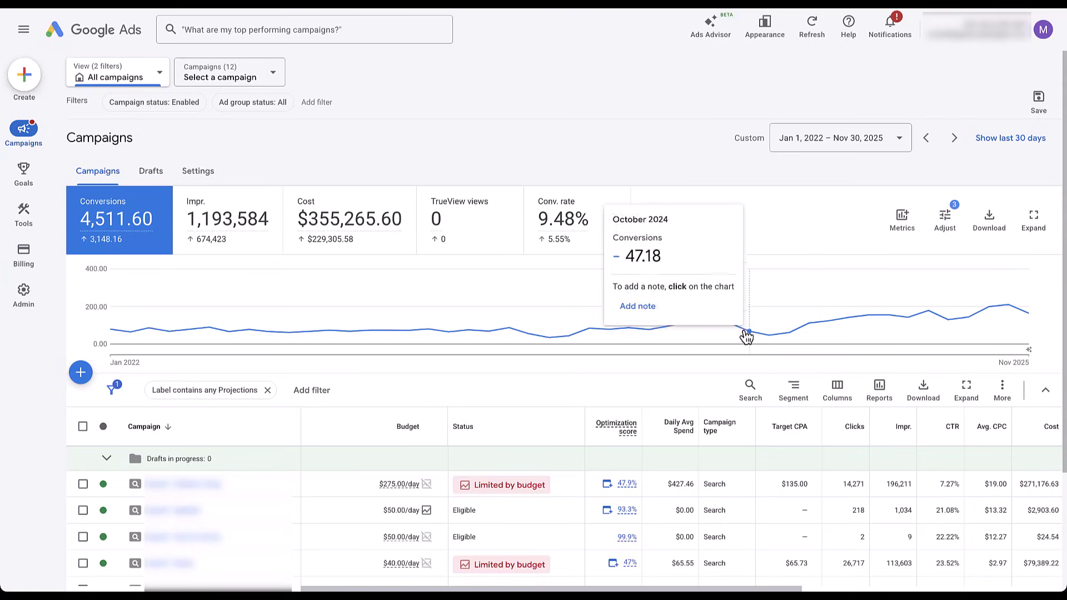